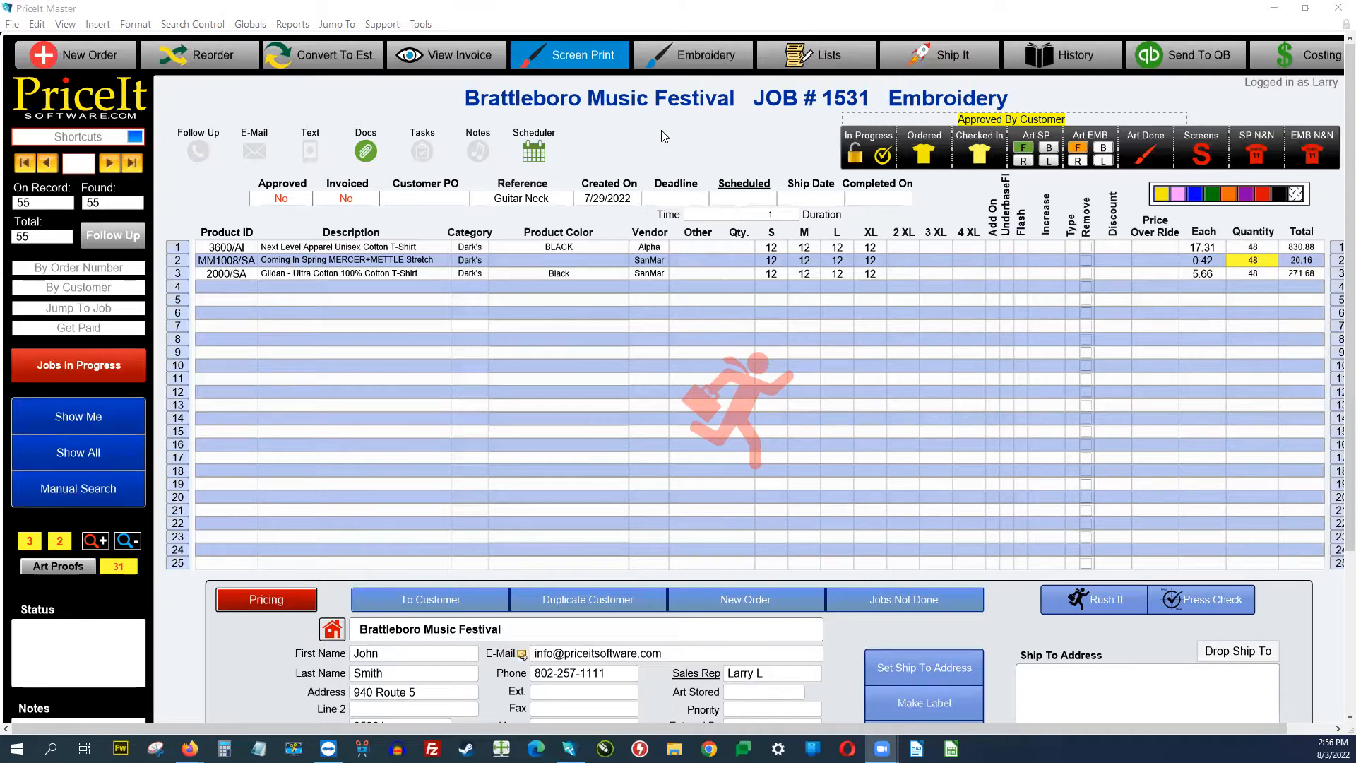
Step: Open the Designers support table
{"action": "left_click", "coordinate": [109, 137]}
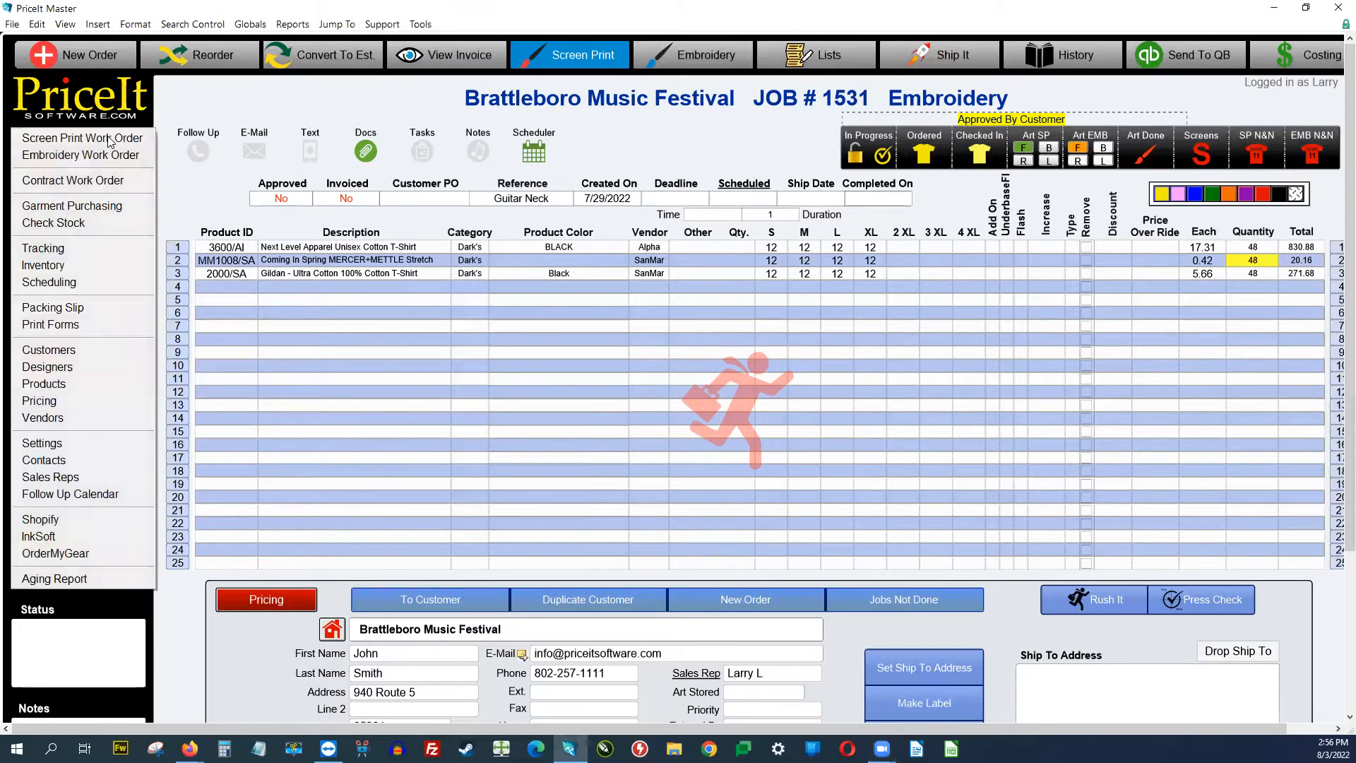
{"action": "left_click", "coordinate": [712, 144]}
{"action": "left_click", "coordinate": [387, 24]}
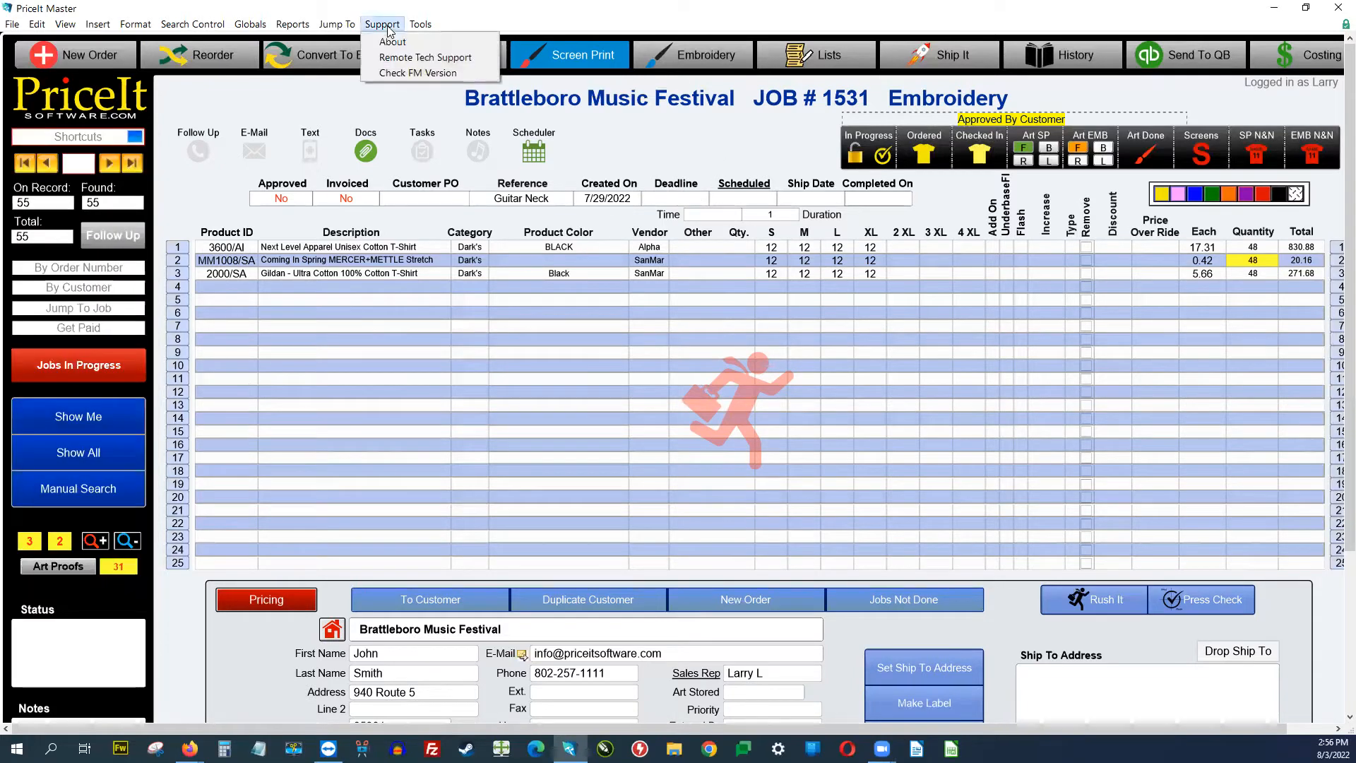
{"action": "mouse_move", "coordinate": [353, 28]}
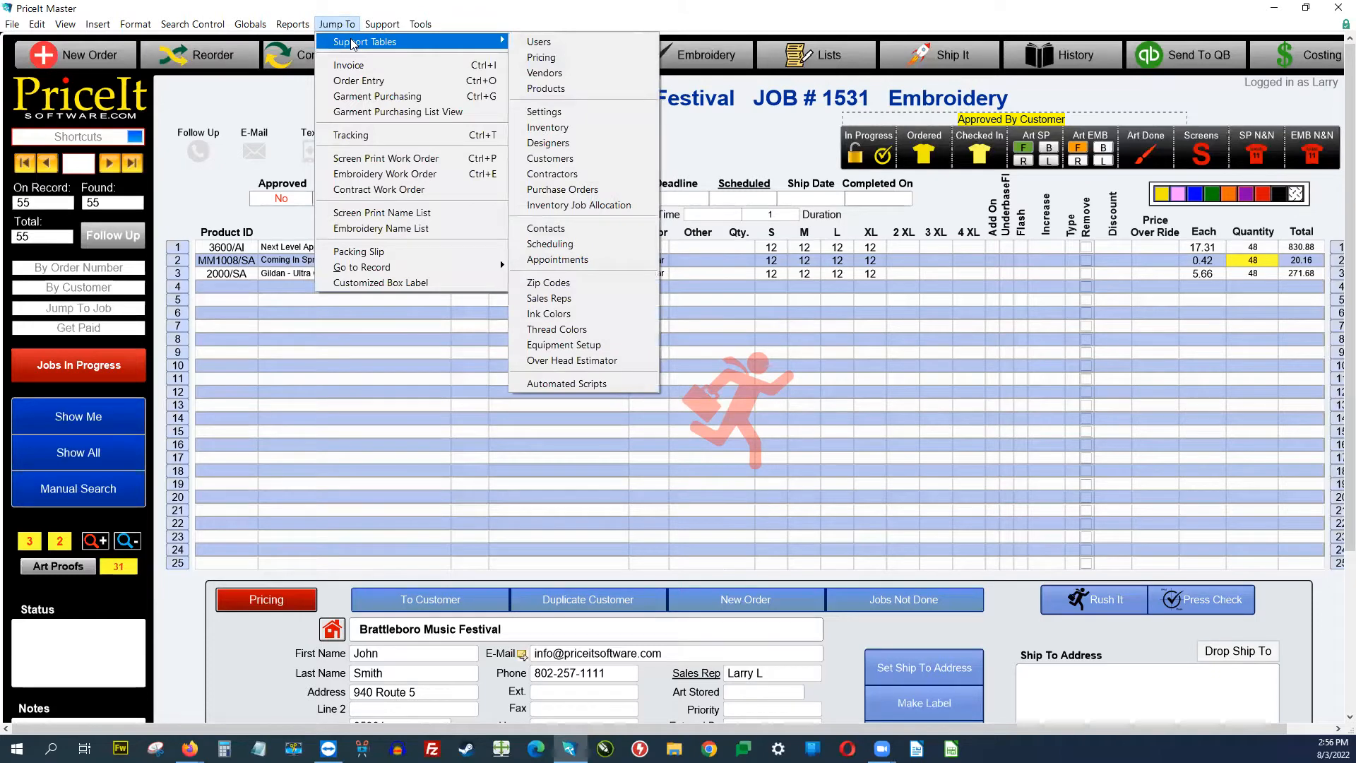
{"action": "left_click", "coordinate": [537, 144]}
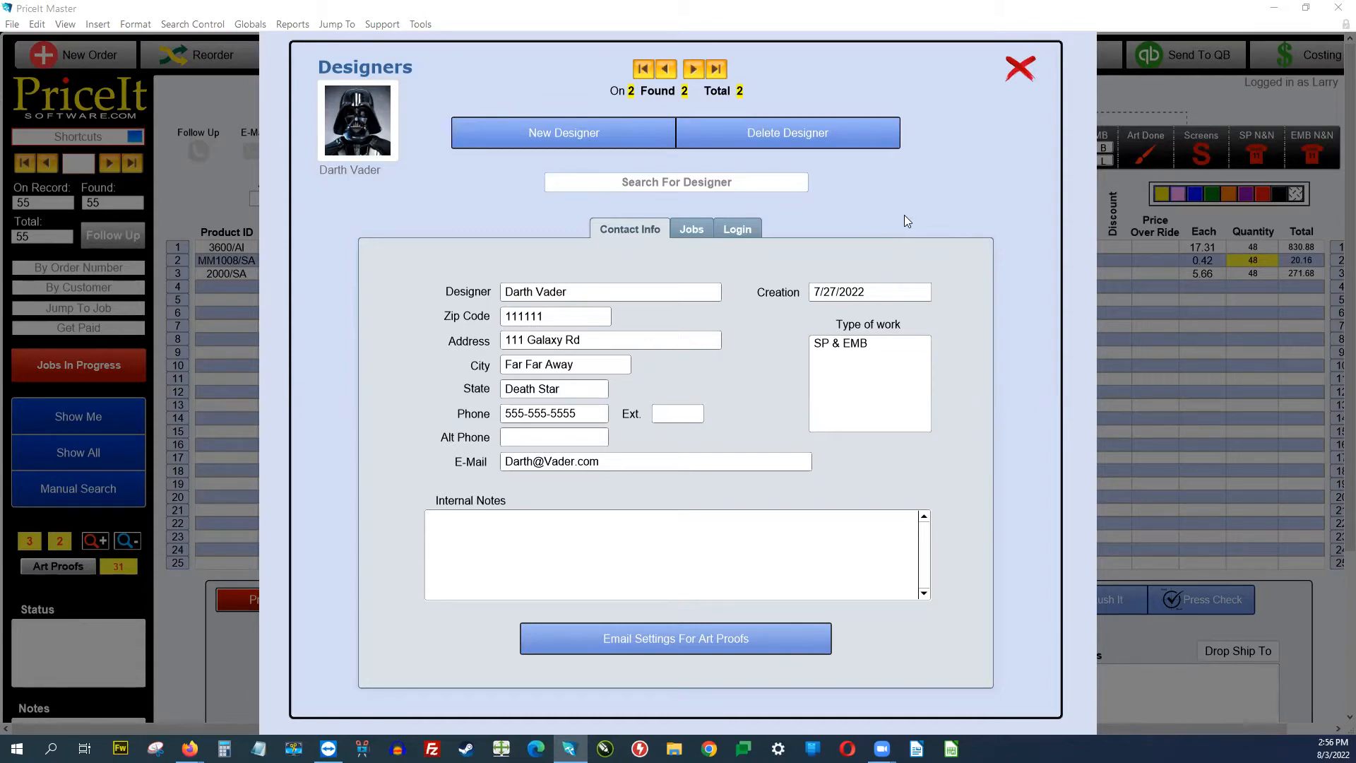
Step: Add a new designer record and enter the designer's name, leaving the type of work unset
{"action": "left_click", "coordinate": [589, 140]}
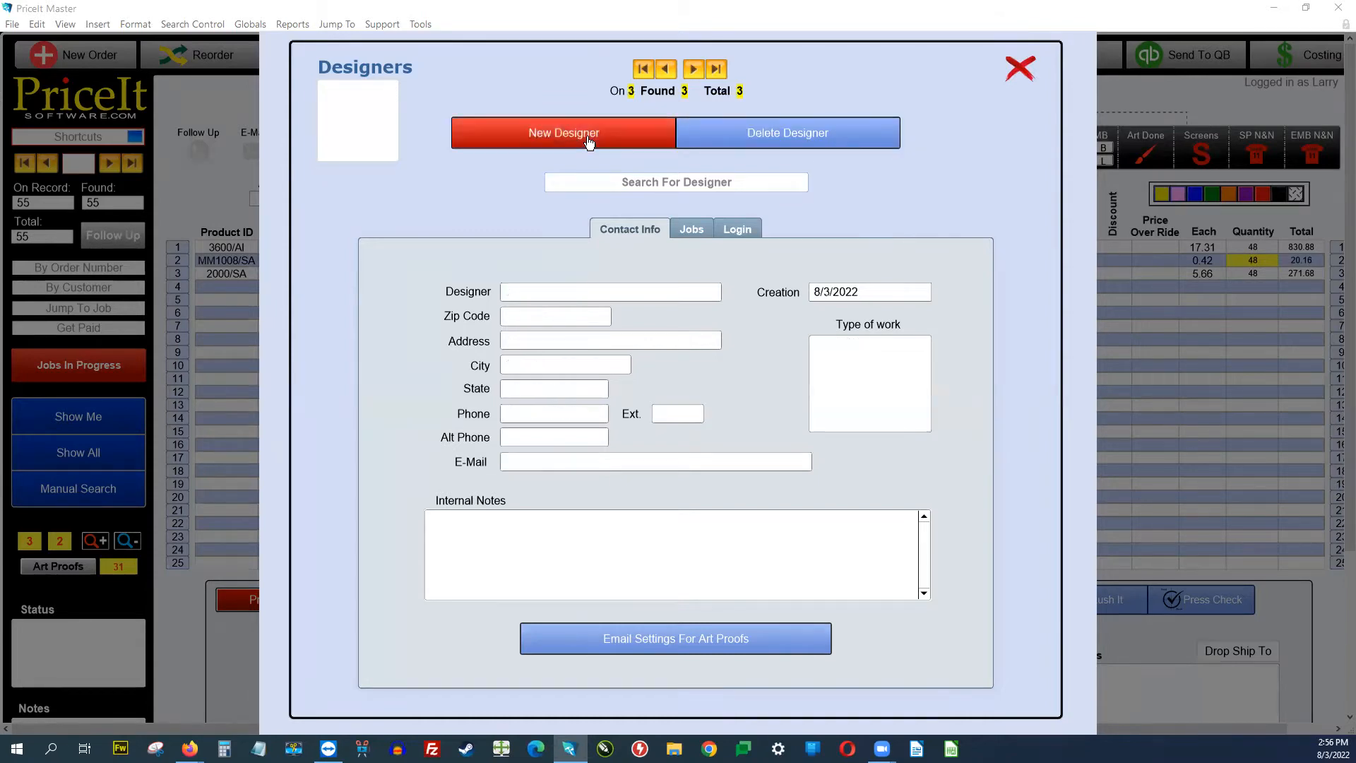
{"action": "left_click", "coordinate": [550, 290]}
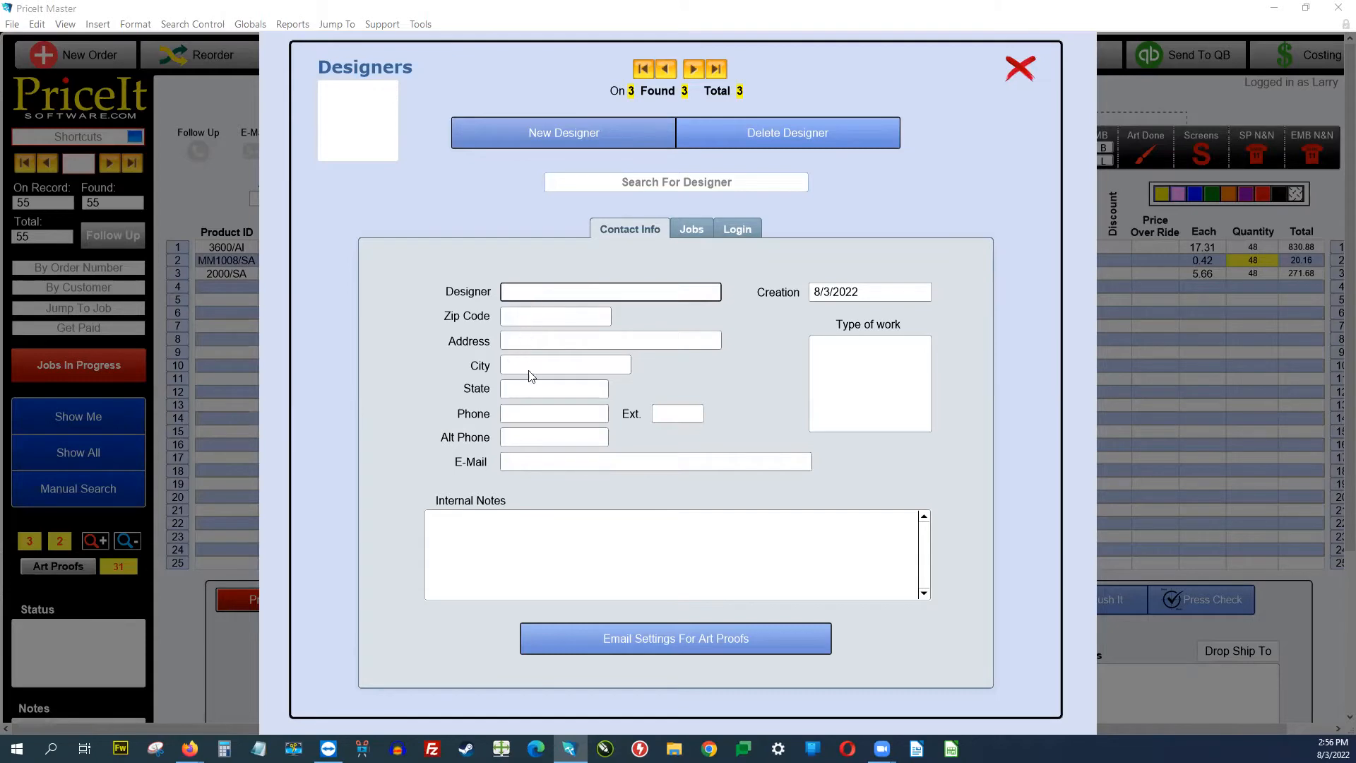
{"action": "left_click", "coordinate": [855, 349]}
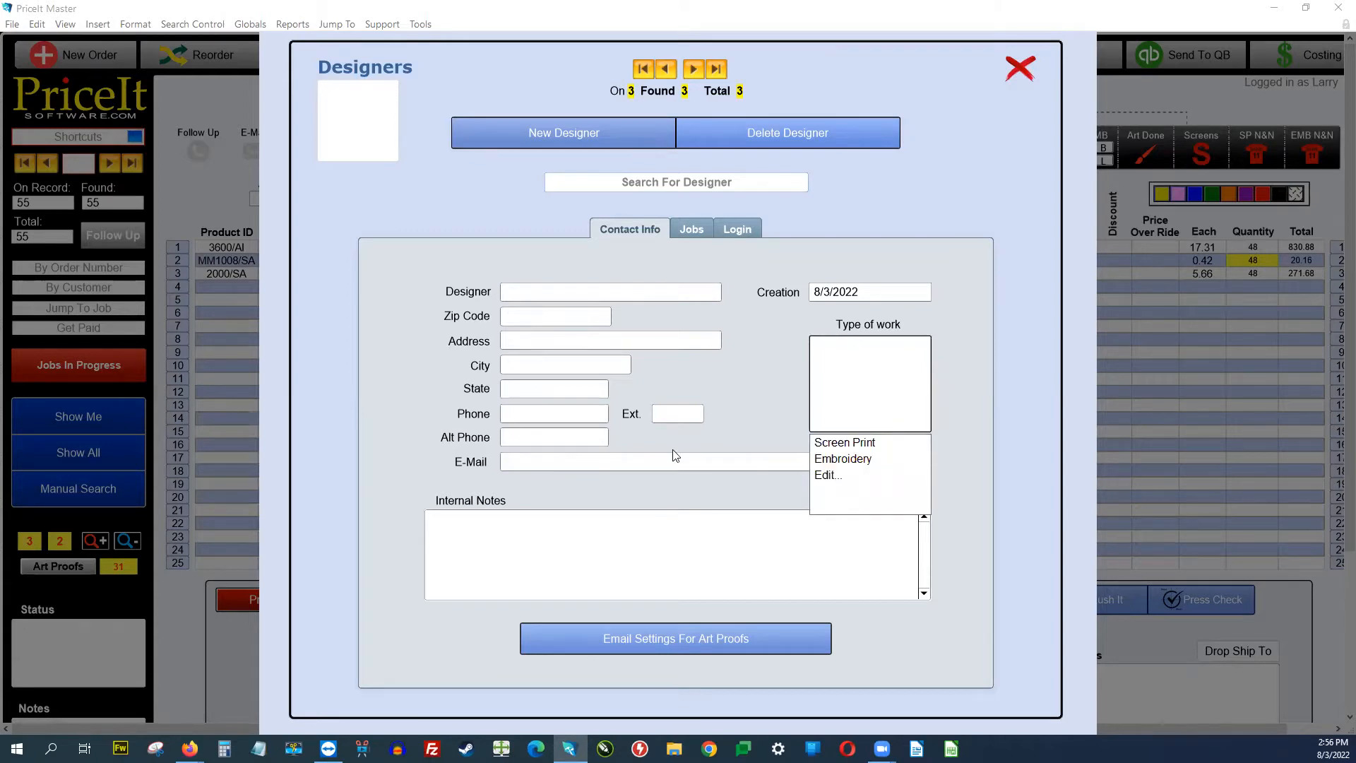
{"action": "left_click", "coordinate": [779, 498]}
{"action": "left_click", "coordinate": [767, 421]}
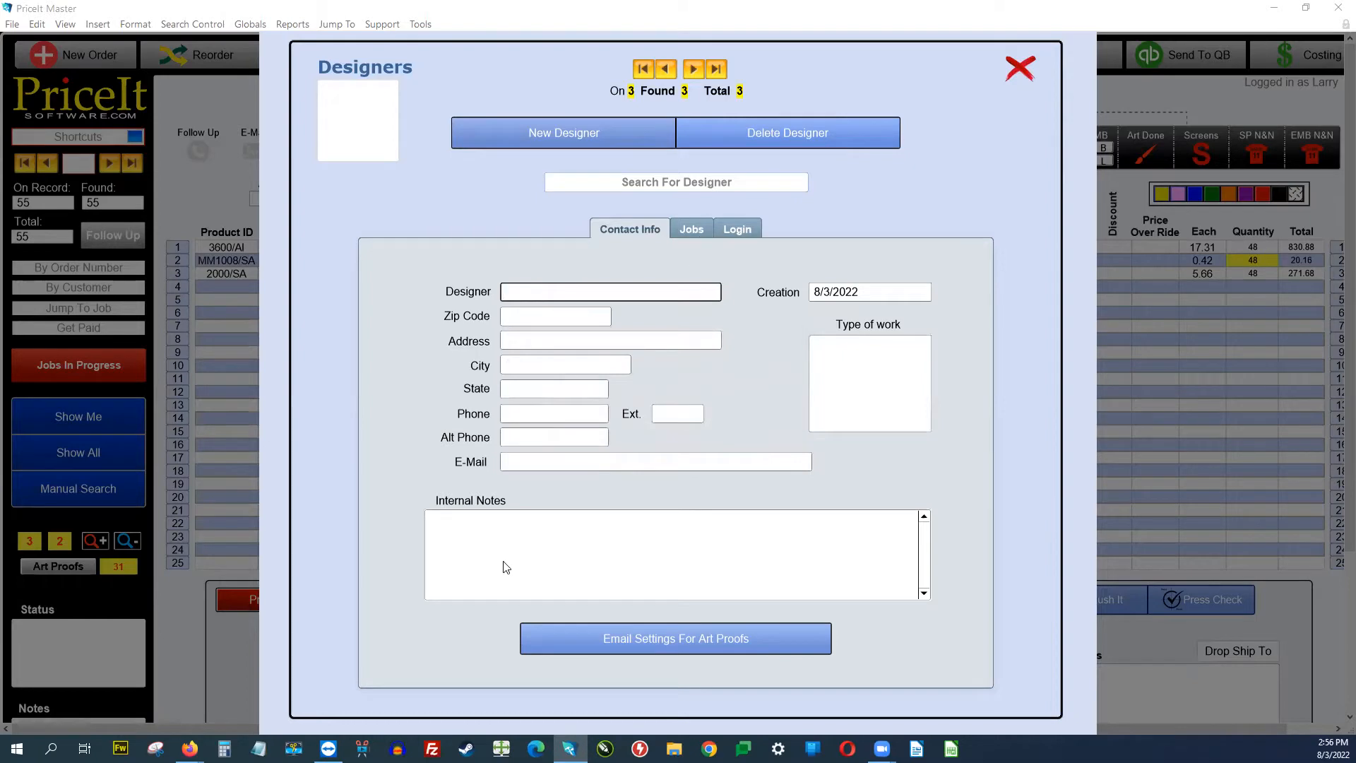
{"action": "left_click", "coordinate": [666, 69]}
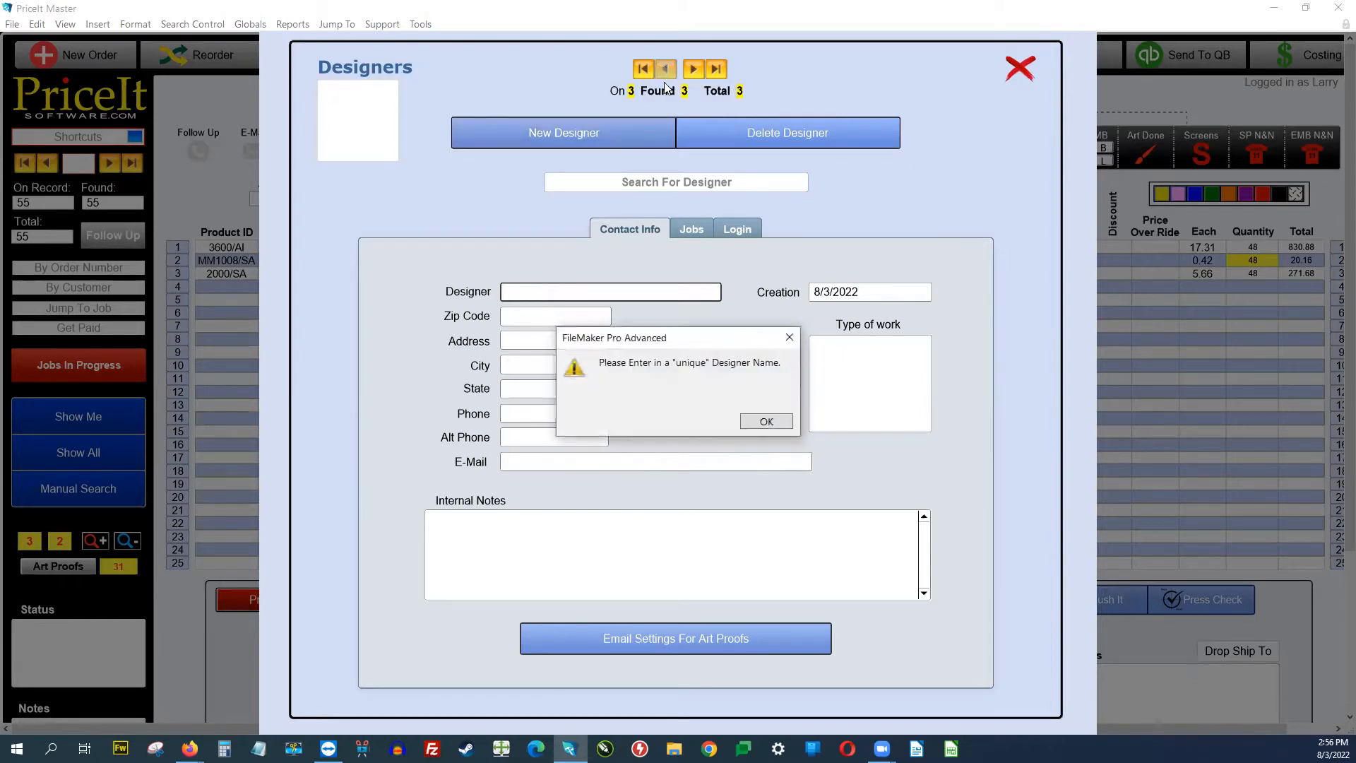
{"action": "left_click", "coordinate": [766, 421]}
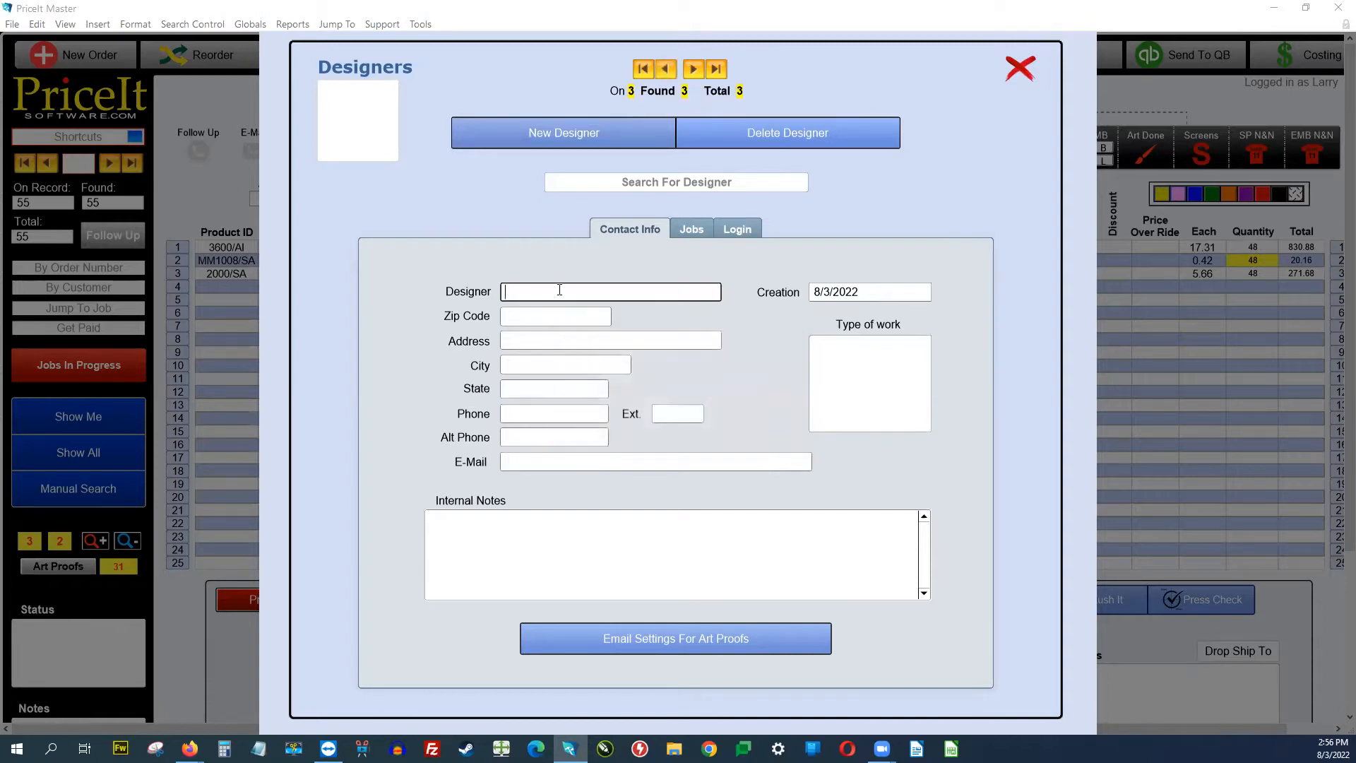
{"action": "type", "text": "Travis"}
{"action": "left_click", "coordinate": [818, 252]}
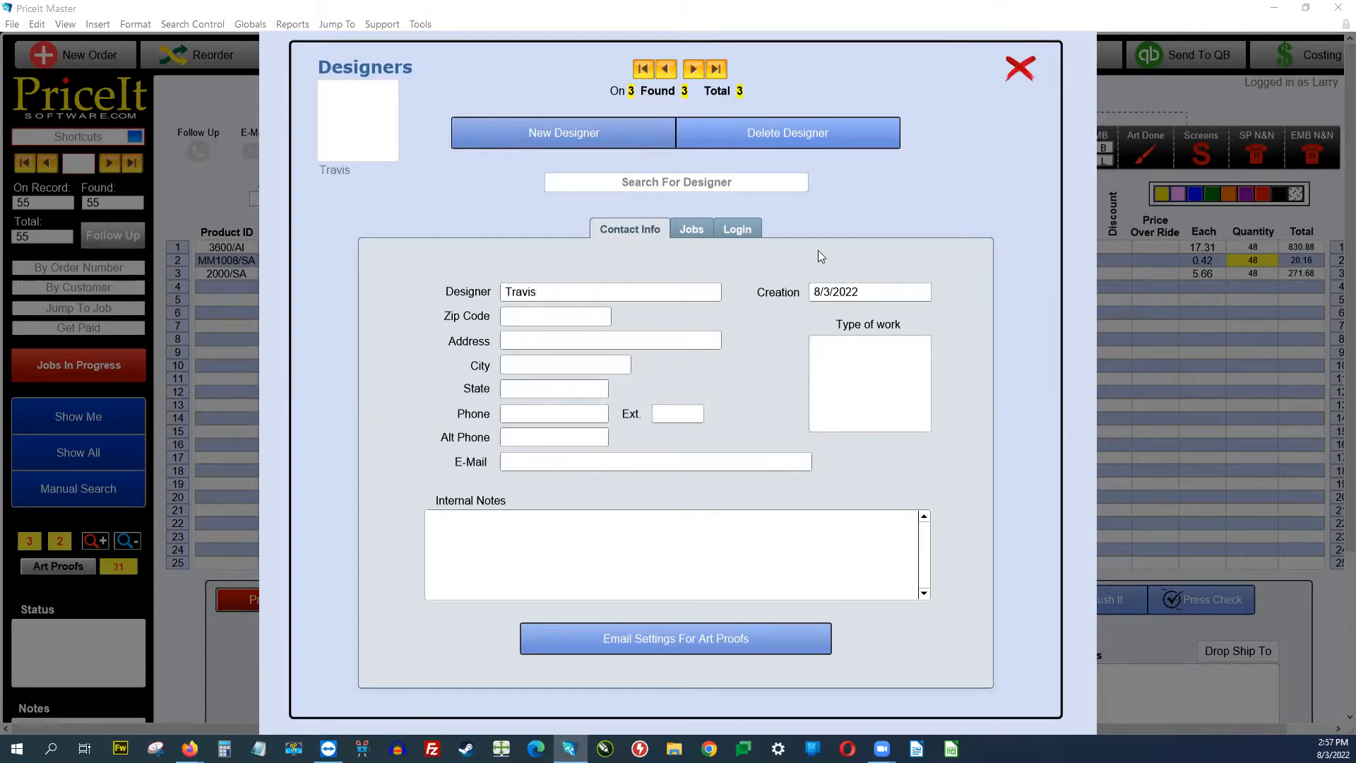
Step: Go to the previous designer's record and review its contact information and portal login, including the stored password
{"action": "left_click", "coordinate": [665, 69]}
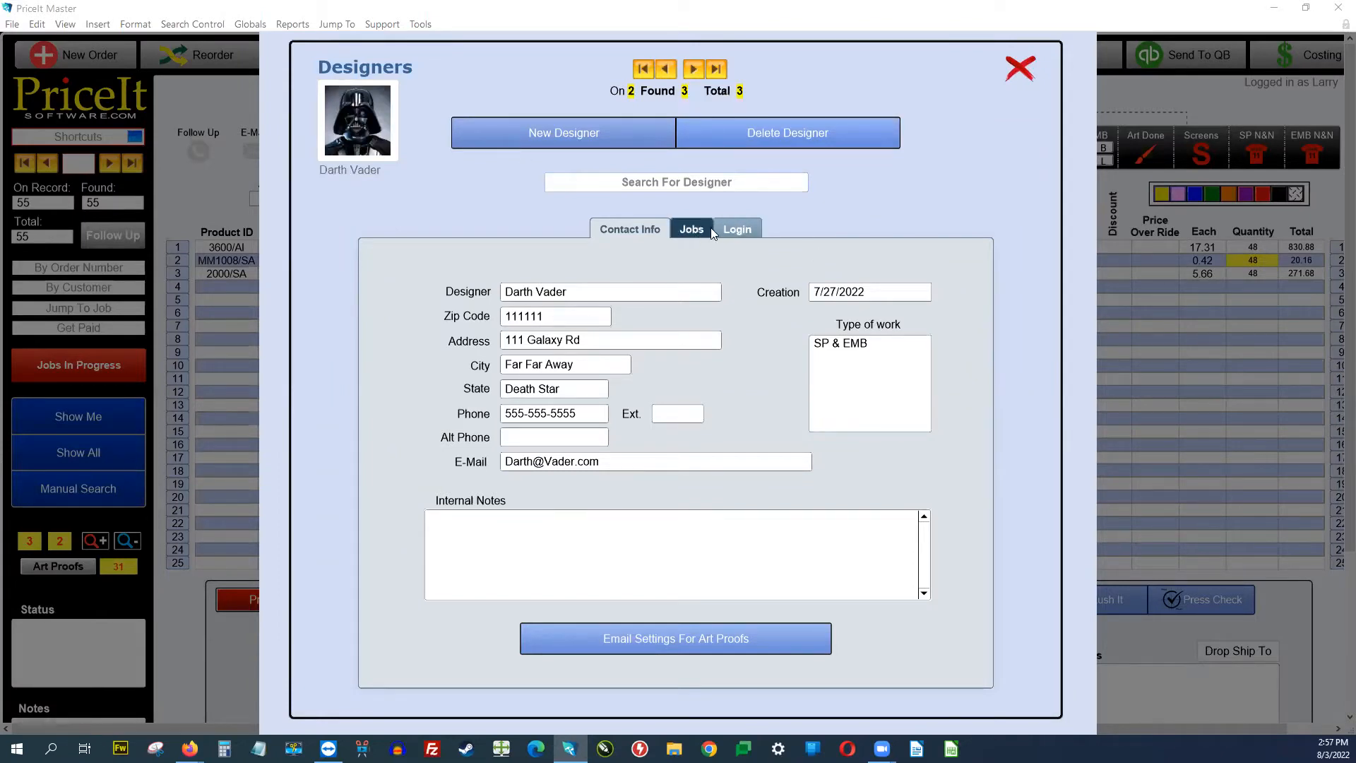
{"action": "left_click", "coordinate": [741, 228]}
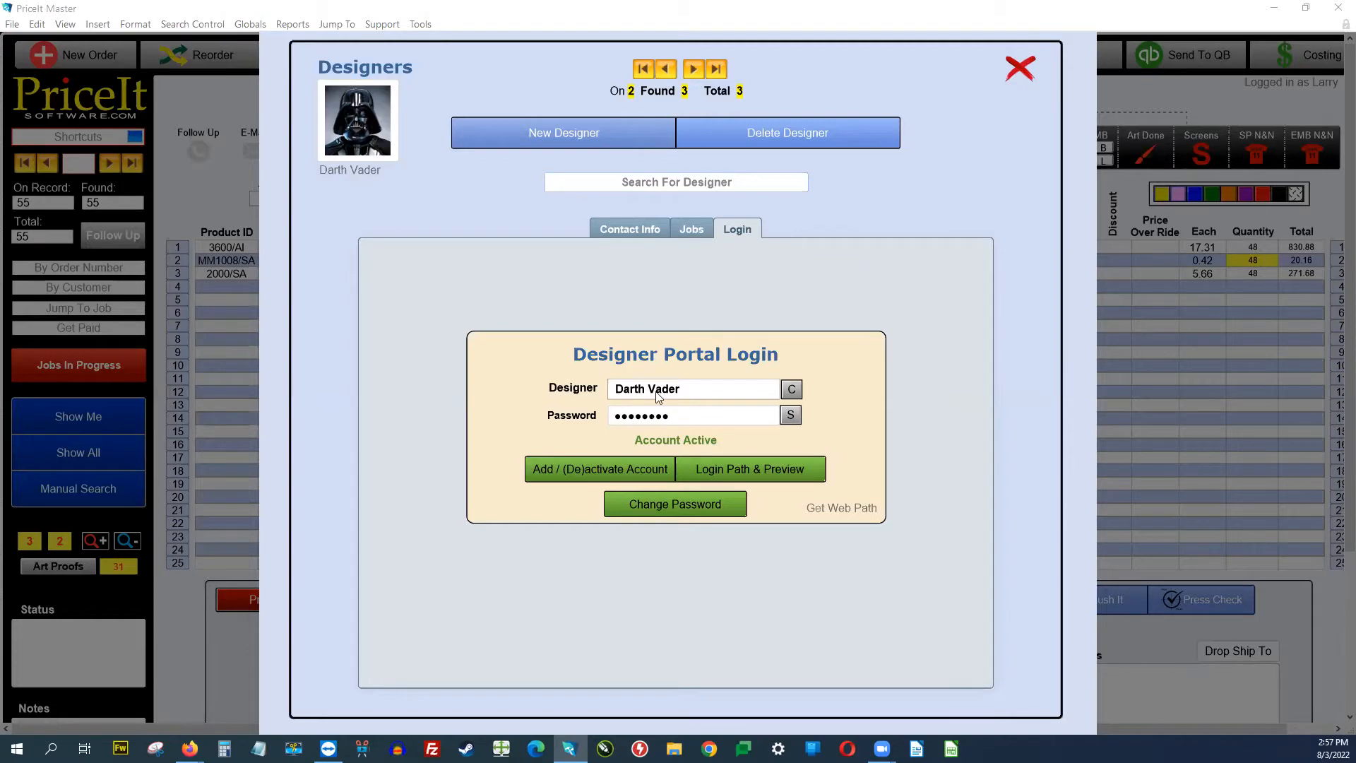
{"action": "left_click", "coordinate": [790, 414]}
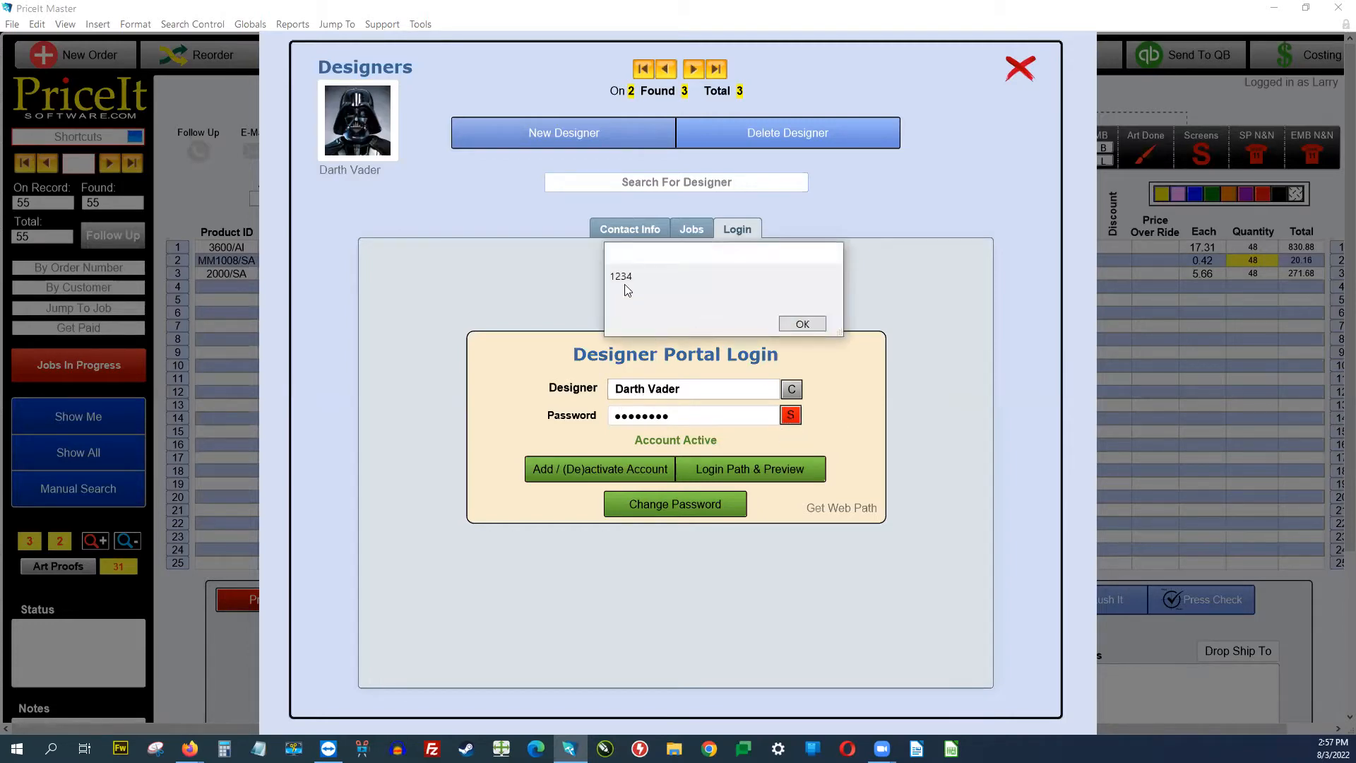
{"action": "left_click", "coordinate": [820, 325]}
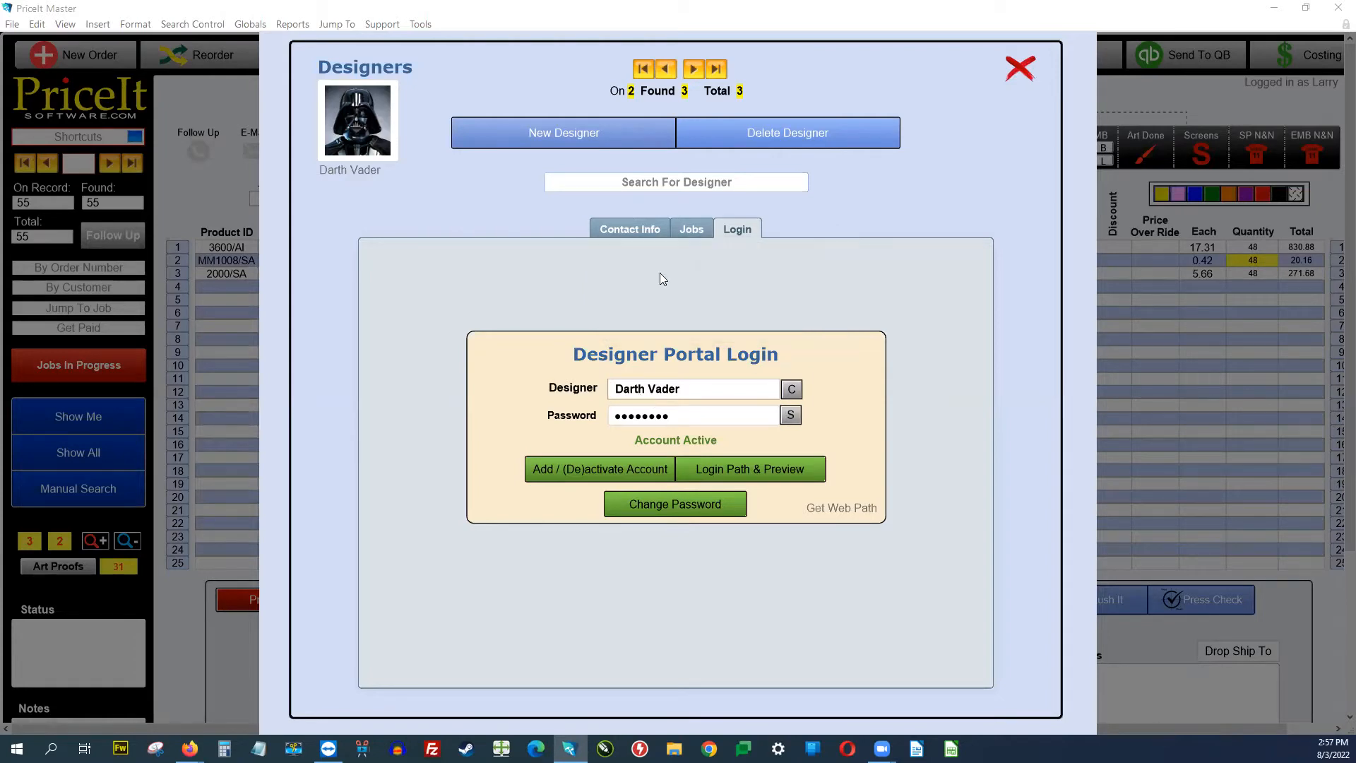
{"action": "left_click", "coordinate": [637, 233]}
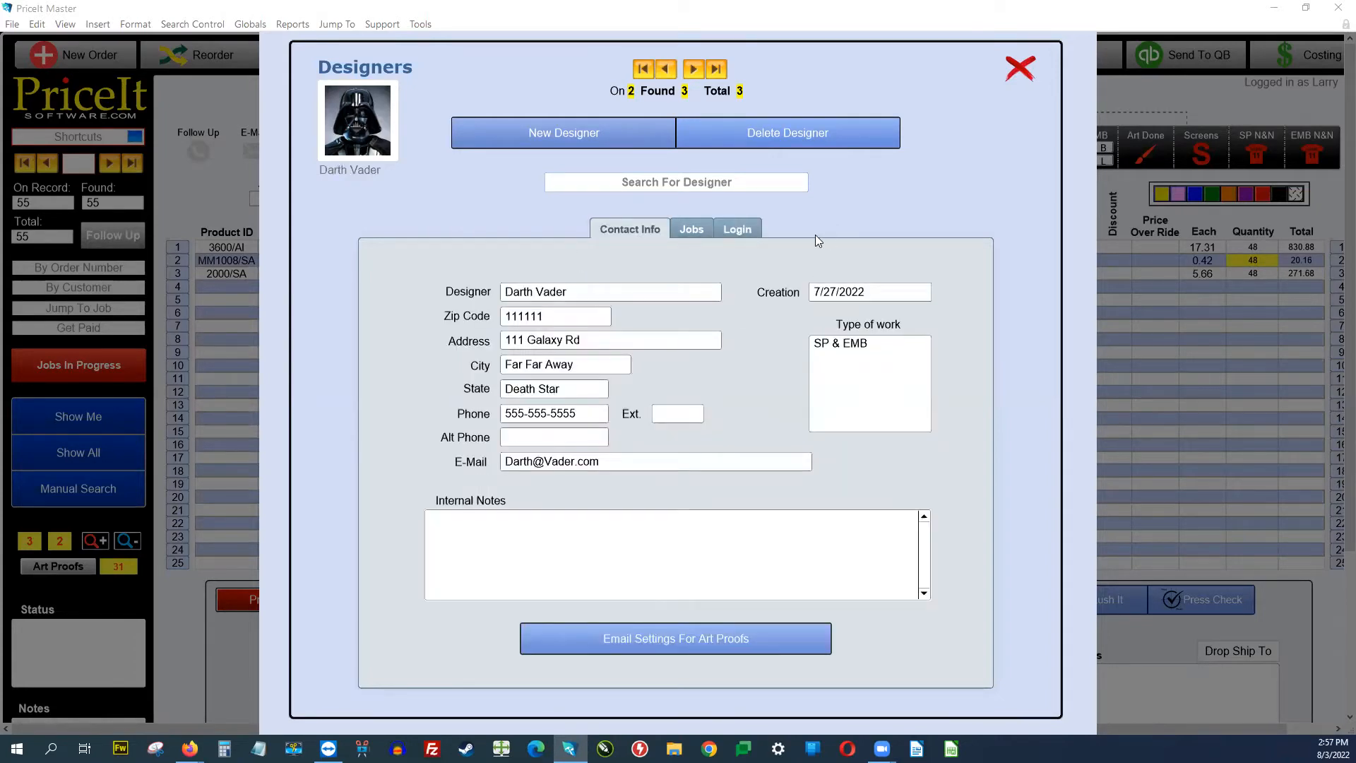
{"action": "left_click", "coordinate": [745, 233]}
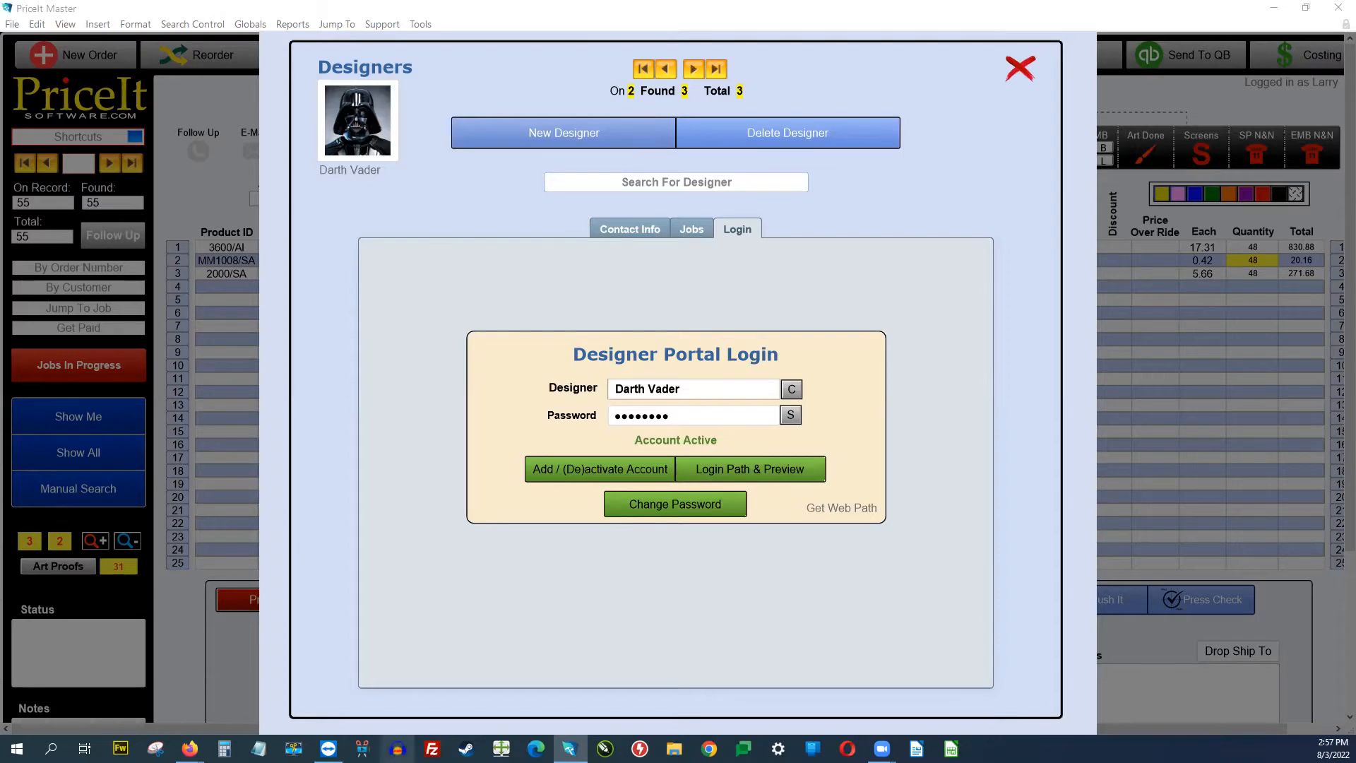
Step: Switch to the designer portal in Firefox and log in with the prefilled designer credentials
{"action": "mouse_move", "coordinate": [190, 749]}
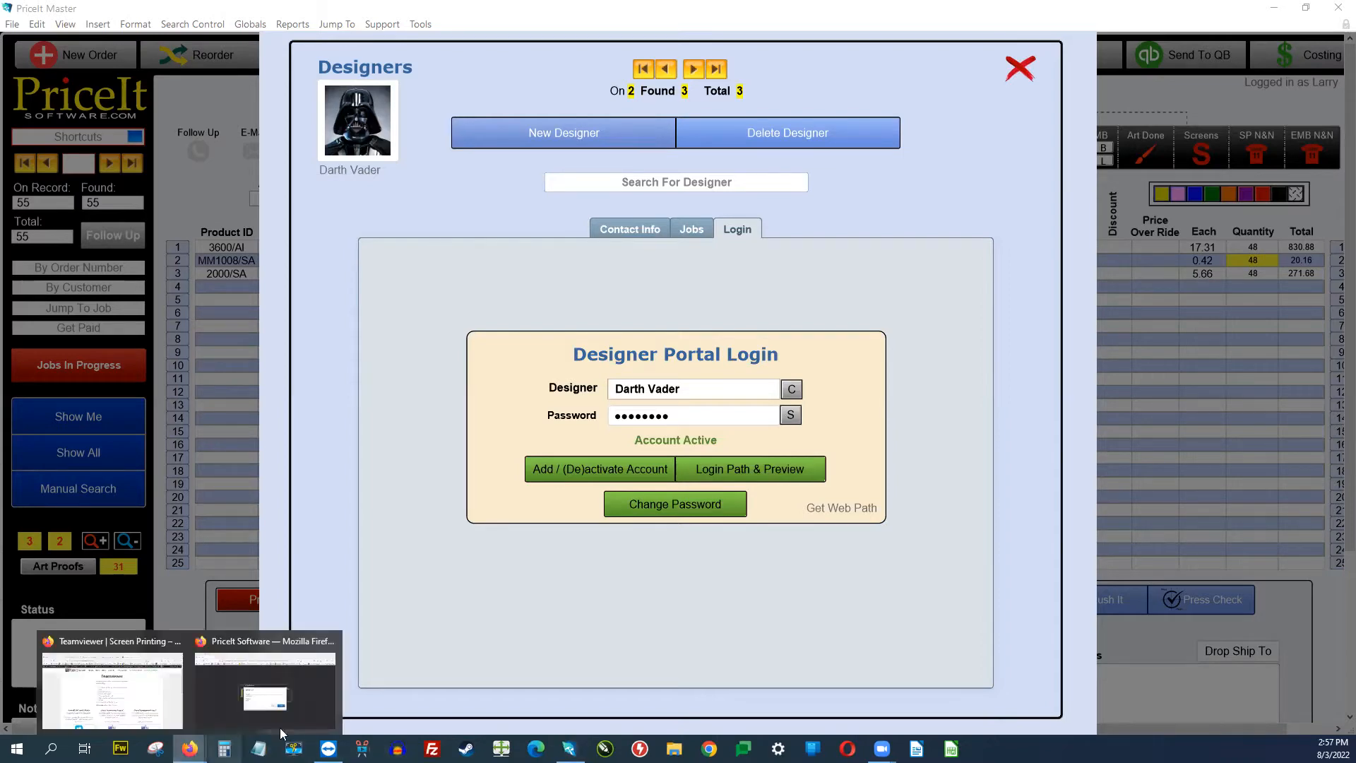
{"action": "left_click", "coordinate": [332, 688]}
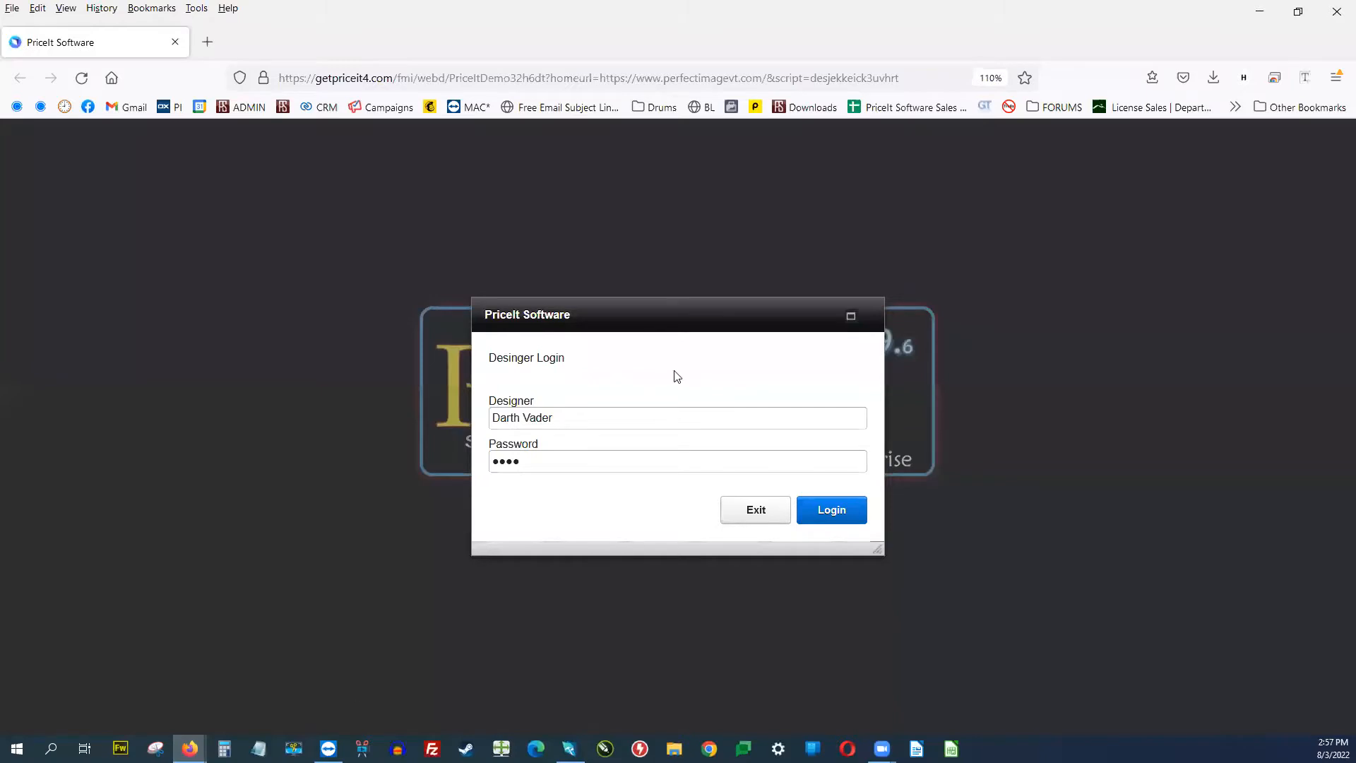
{"action": "left_click", "coordinate": [830, 512]}
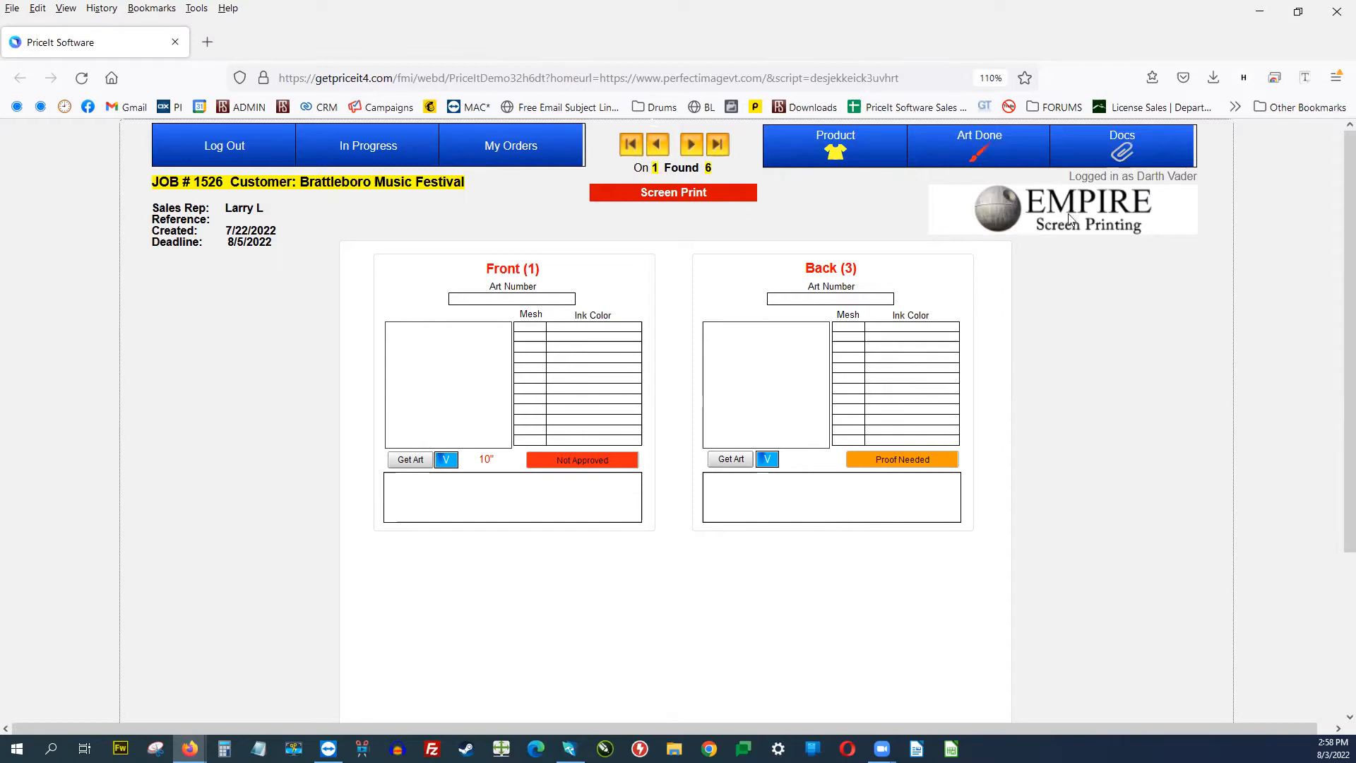
Step: Return to PriceIt, close the Designers window and examine the choices for the designer assigned to job 1531
{"action": "left_click", "coordinate": [1254, 12]}
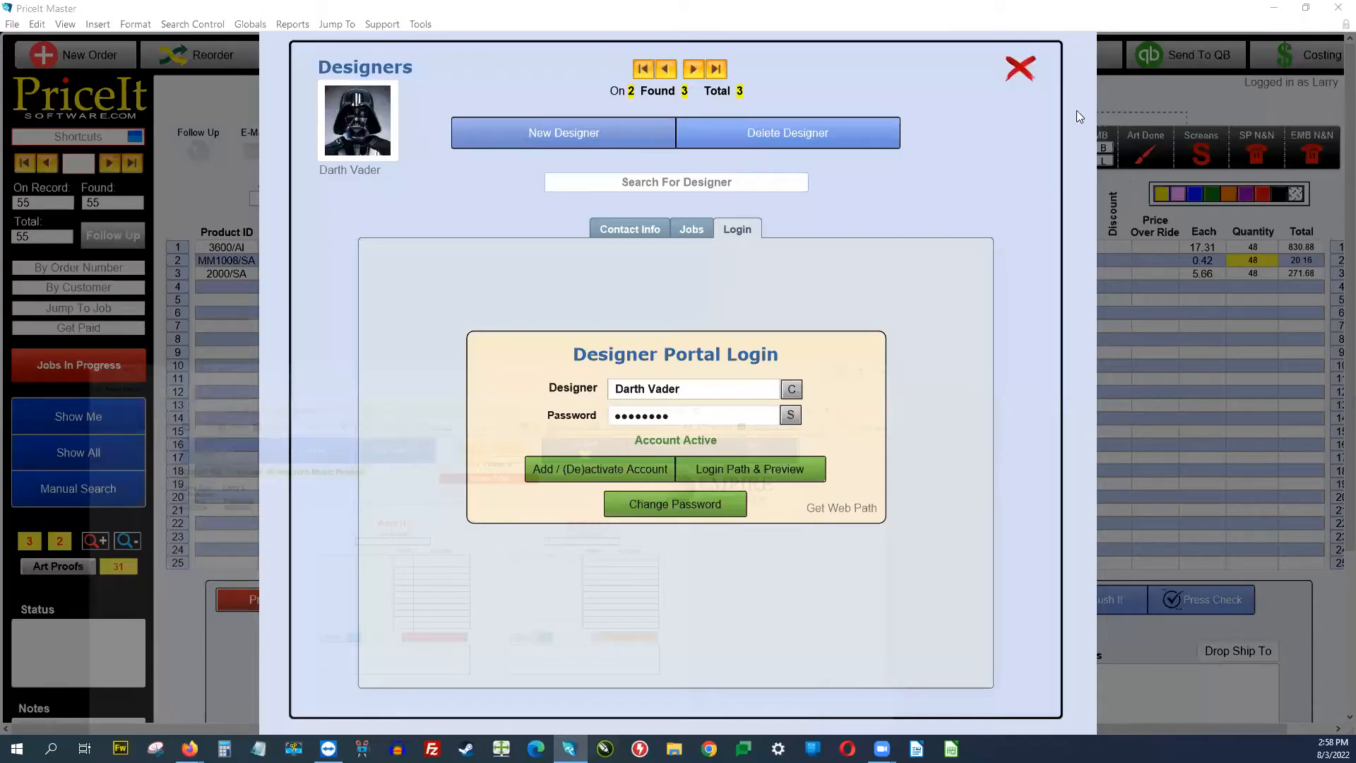
{"action": "left_click", "coordinate": [1019, 69]}
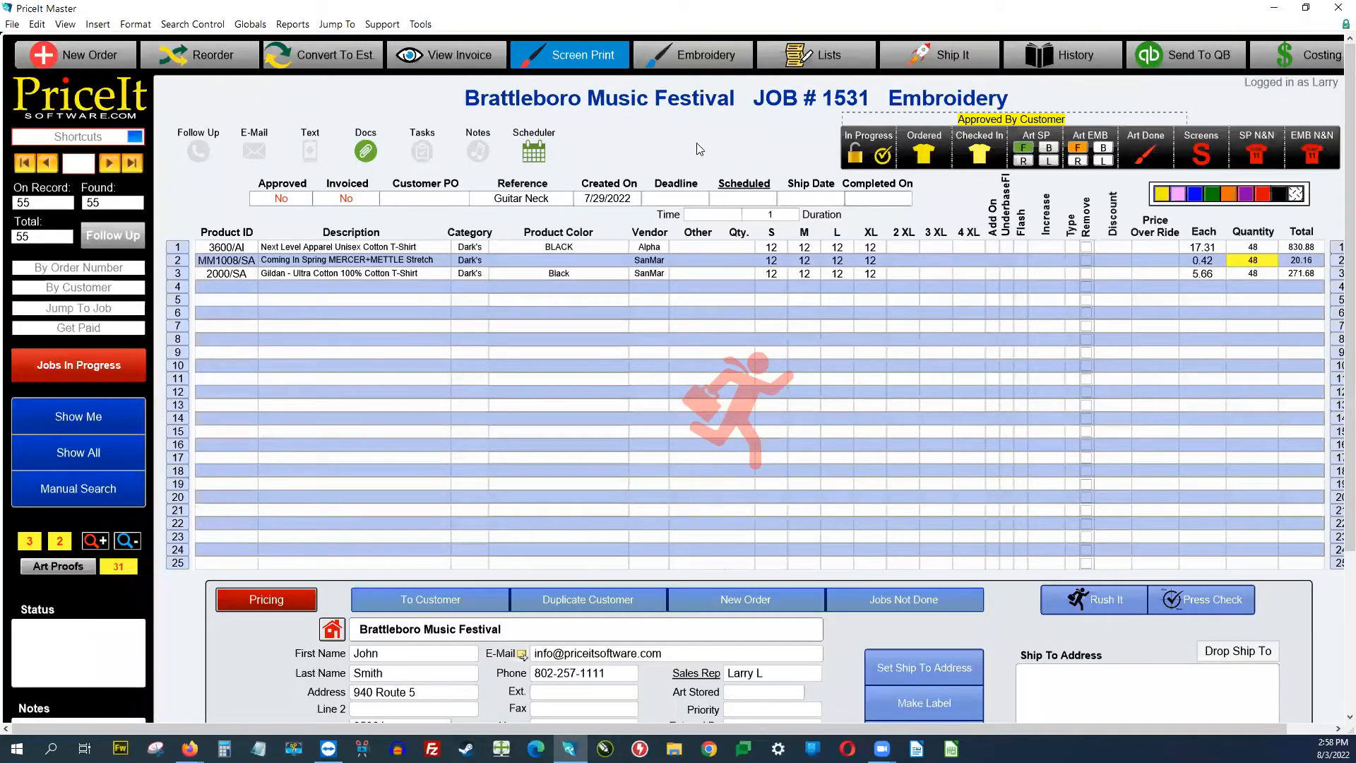
{"action": "scroll", "coordinate": [377, 98], "scroll_direction": "down", "scroll_amount": 3}
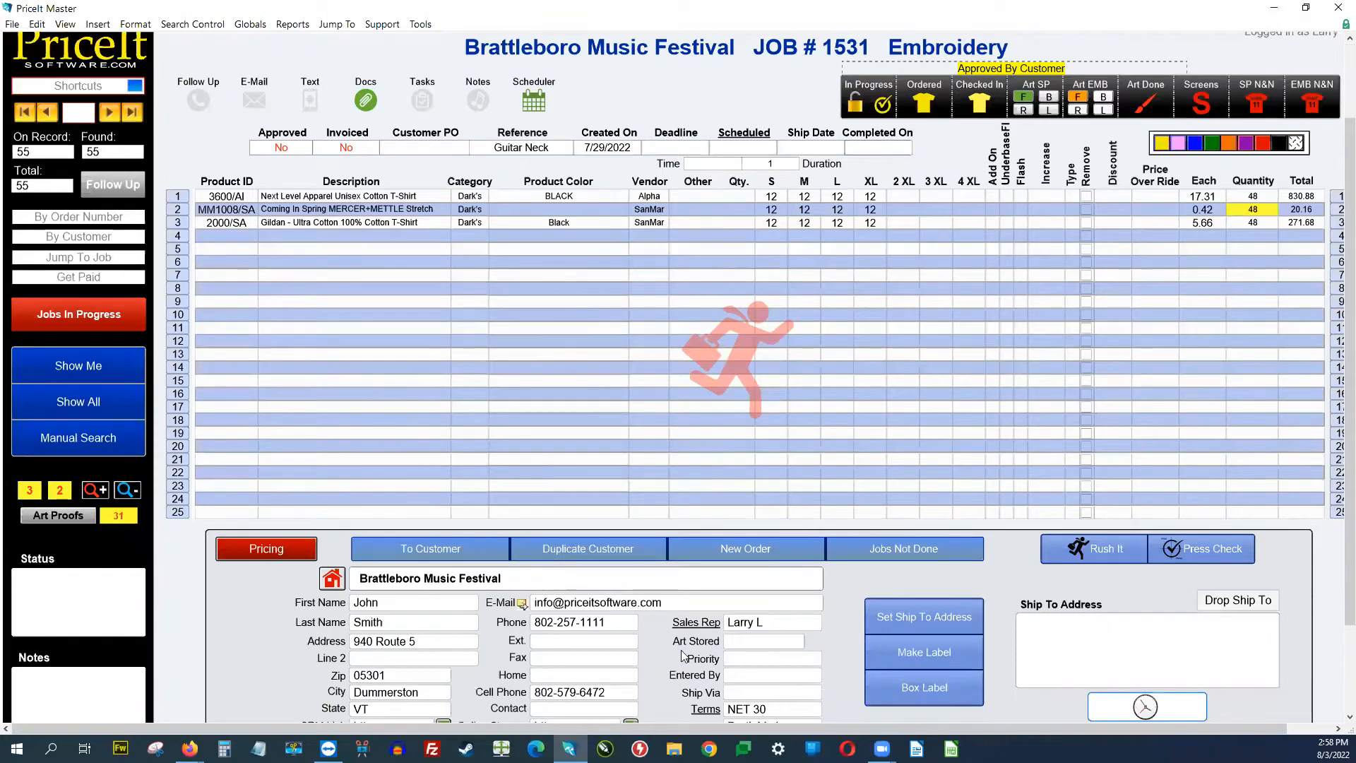
{"action": "scroll", "coordinate": [328, 241], "scroll_direction": "up", "scroll_amount": 3}
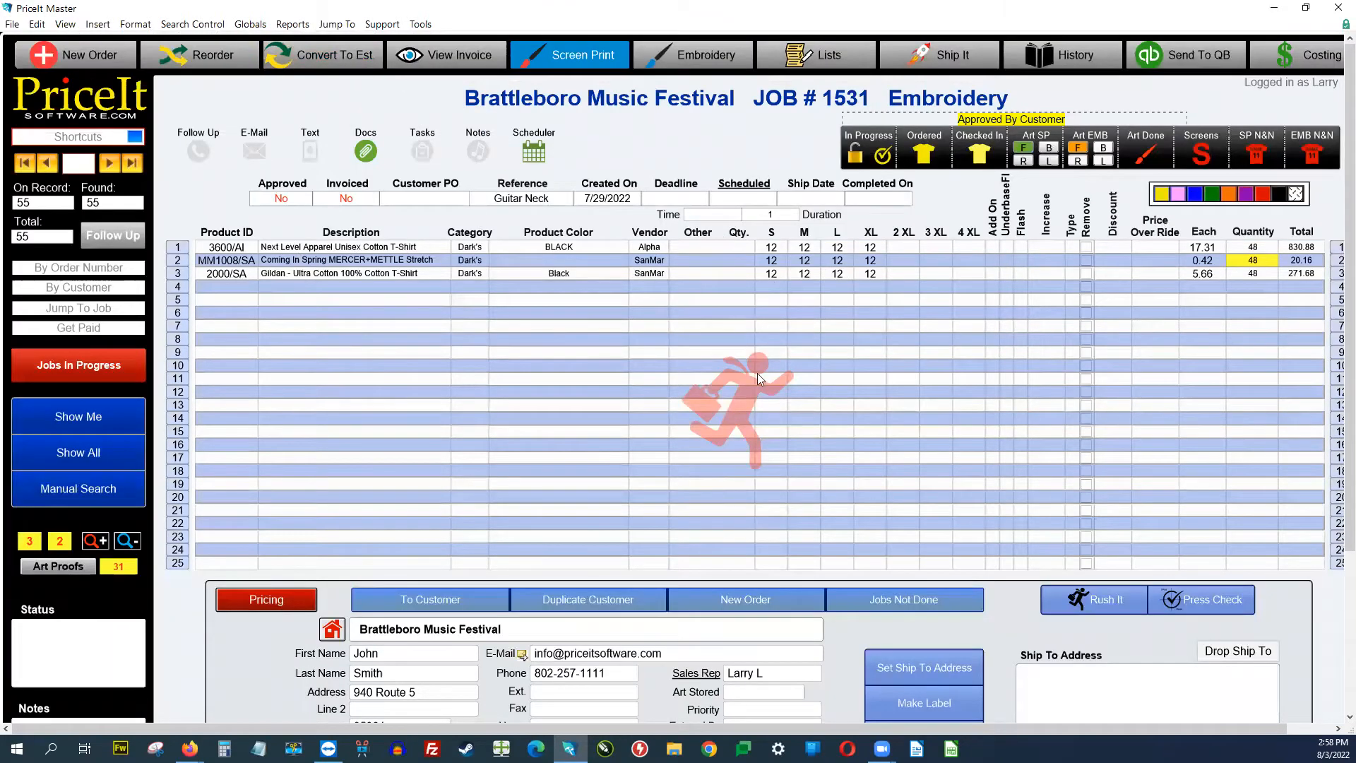
{"action": "scroll", "coordinate": [552, 559], "scroll_direction": "down", "scroll_amount": 3}
{"action": "scroll", "coordinate": [552, 560], "scroll_direction": "down", "scroll_amount": 3}
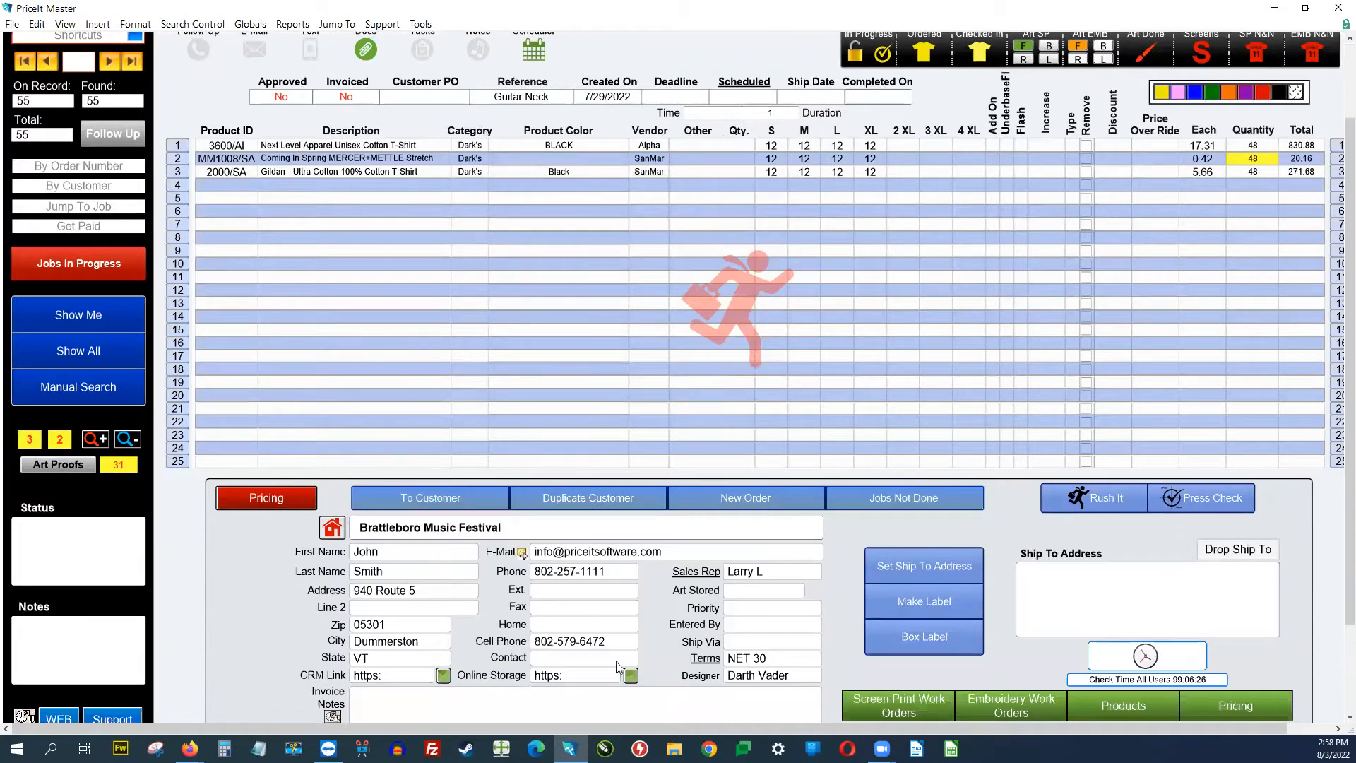
{"action": "left_click", "coordinate": [790, 682]}
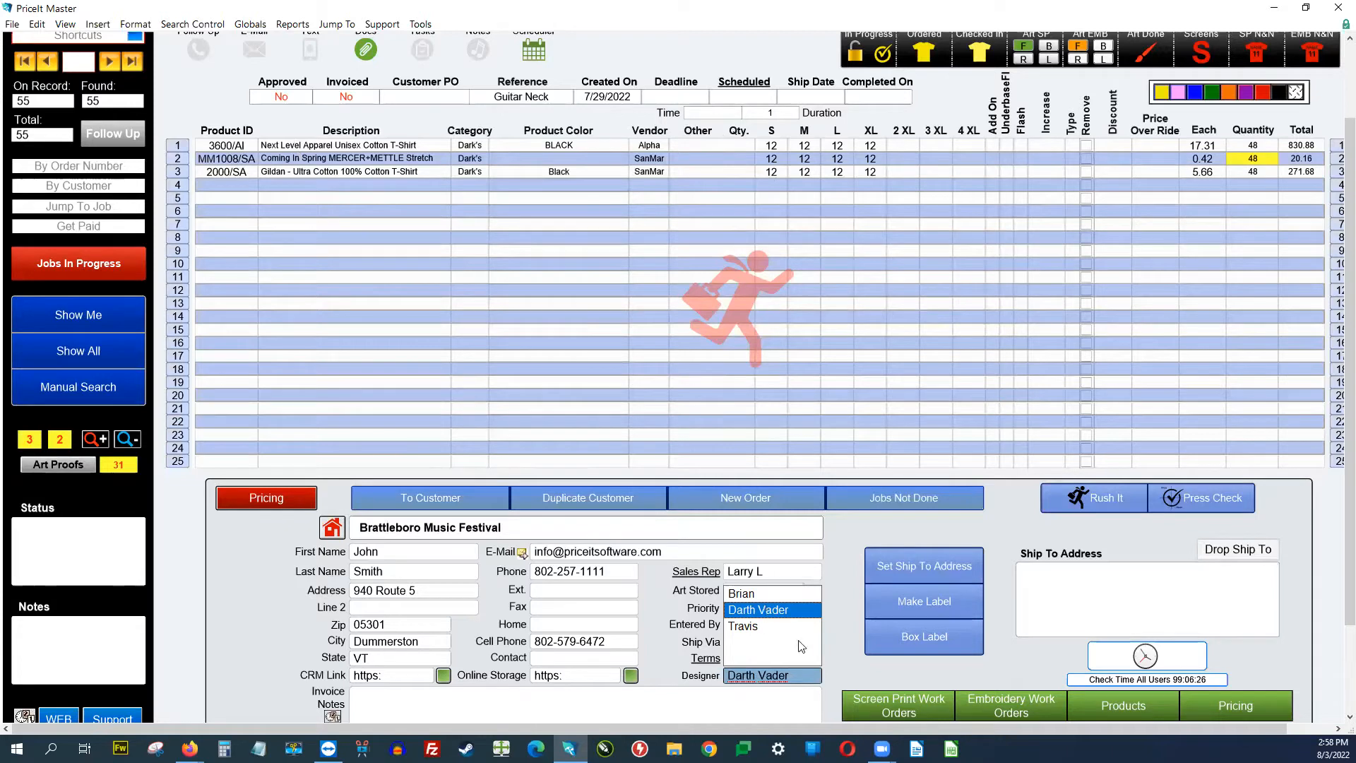
{"action": "left_click", "coordinate": [830, 645]}
{"action": "left_click", "coordinate": [785, 677]}
{"action": "left_click", "coordinate": [839, 673]}
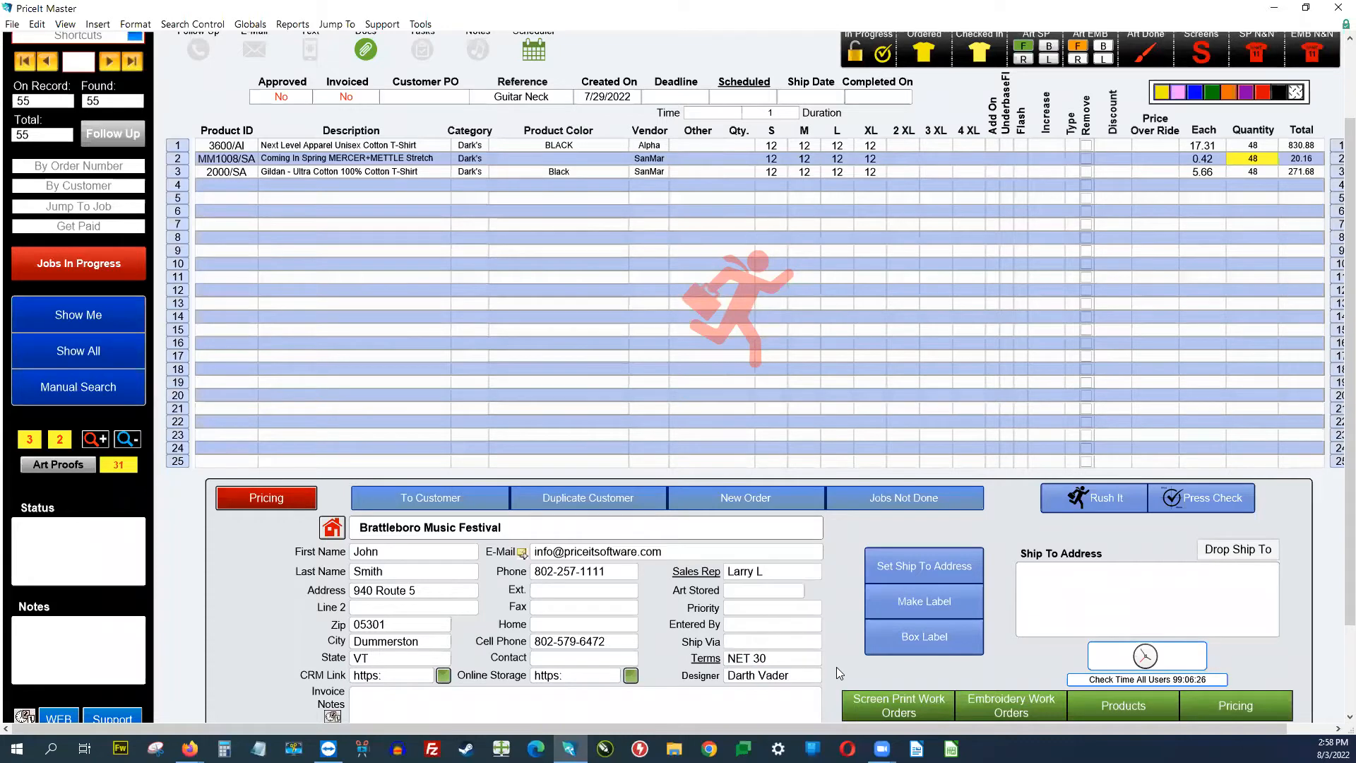
{"action": "scroll", "coordinate": [708, 576], "scroll_direction": "up", "scroll_amount": 3}
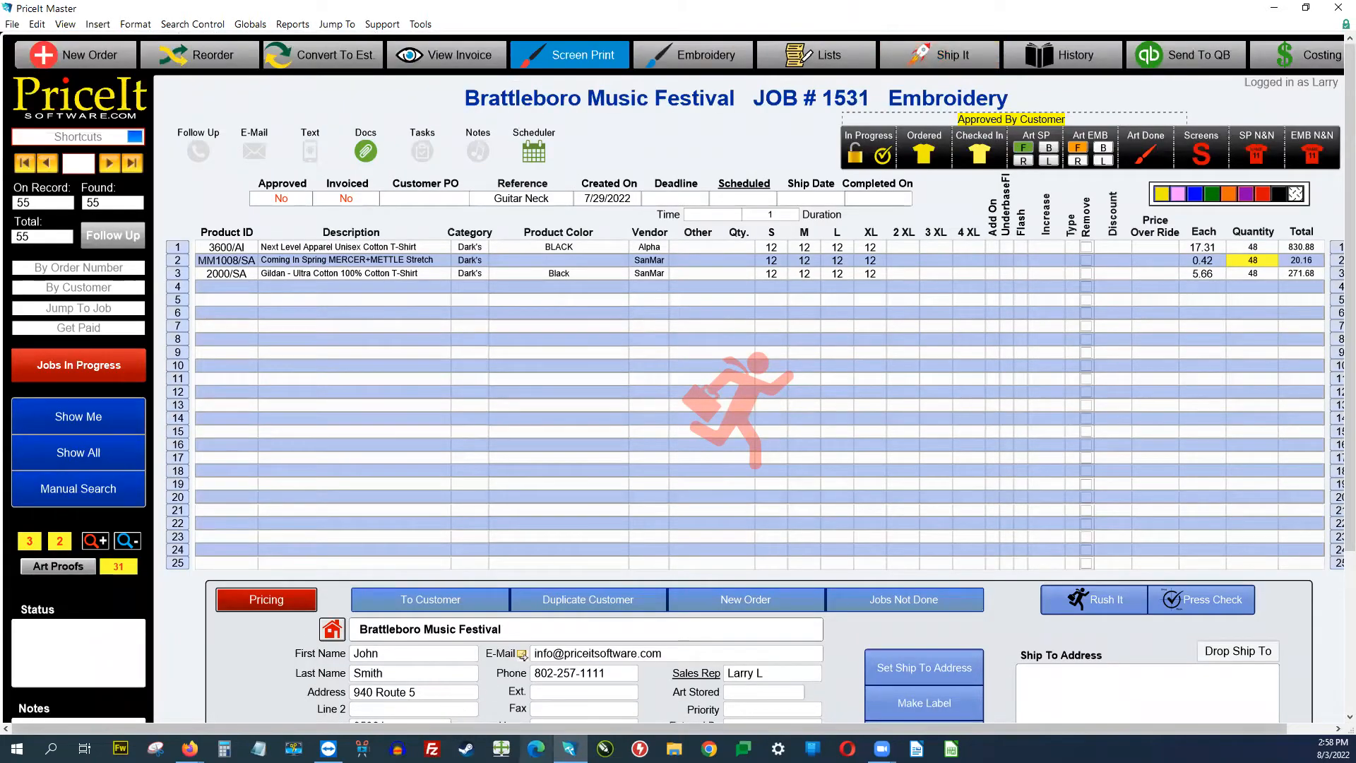
Step: Switch to the designer portal in Firefox and show the last job in the designer's orders
{"action": "left_click", "coordinate": [189, 748]}
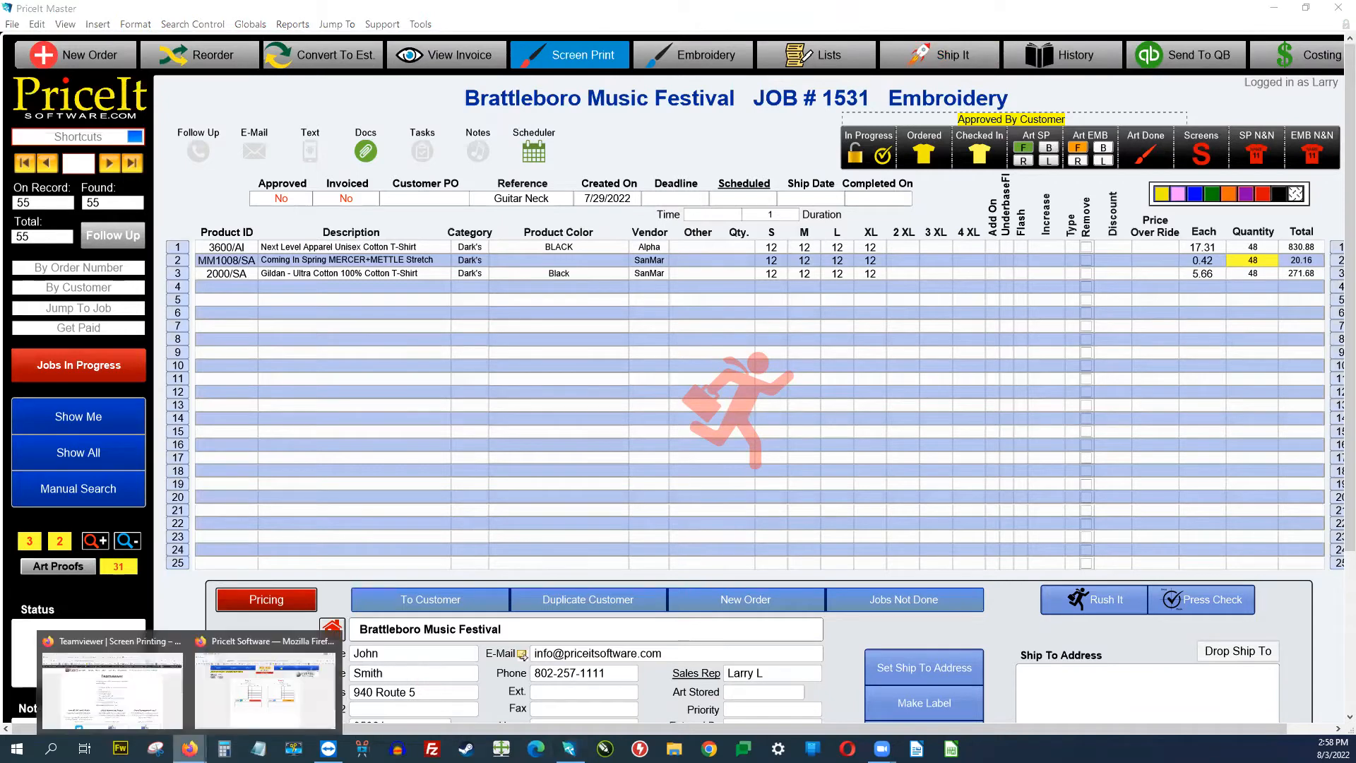
{"action": "left_click", "coordinate": [238, 696]}
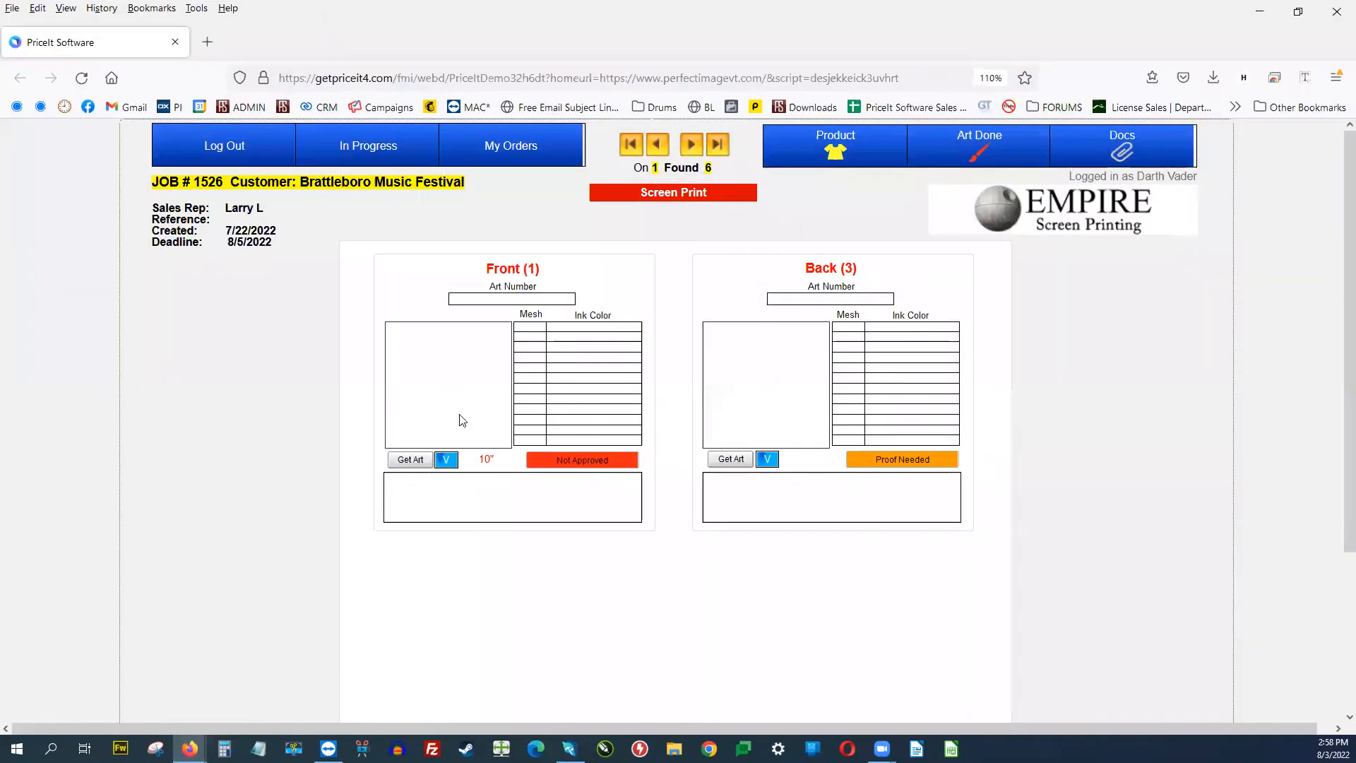
{"action": "left_click", "coordinate": [718, 150]}
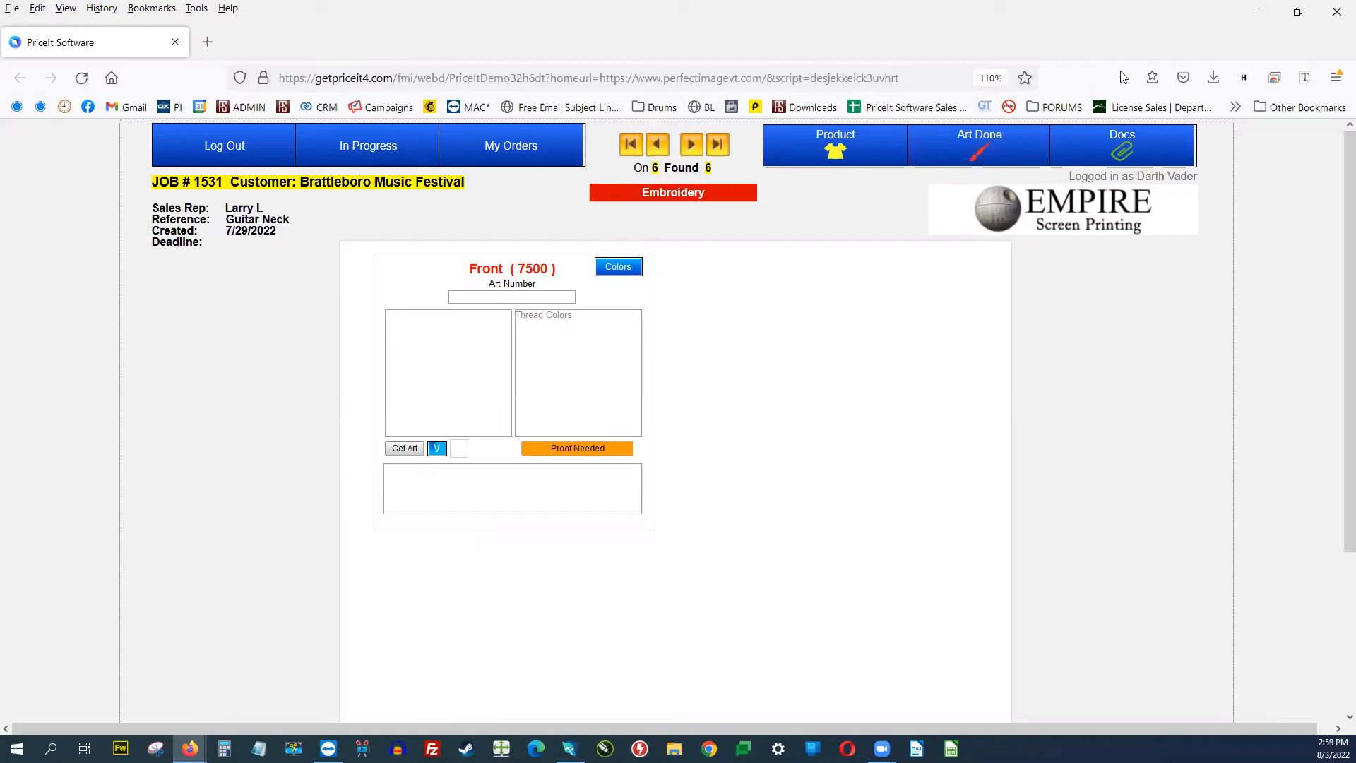
Step: Switch back to PriceIt and clear the front stitch count in the pricing section of job 1531
{"action": "left_click", "coordinate": [1259, 12]}
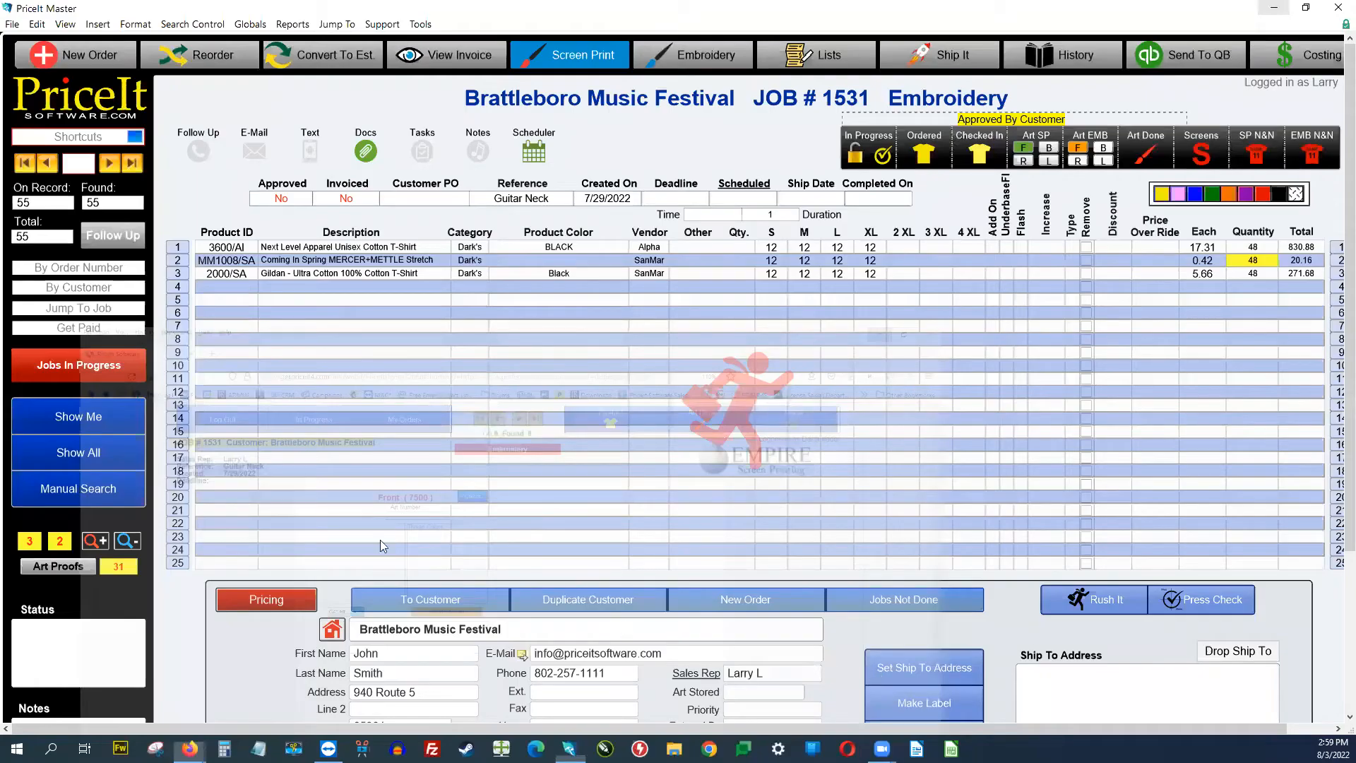
{"action": "scroll", "coordinate": [380, 539], "scroll_direction": "down", "scroll_amount": 3}
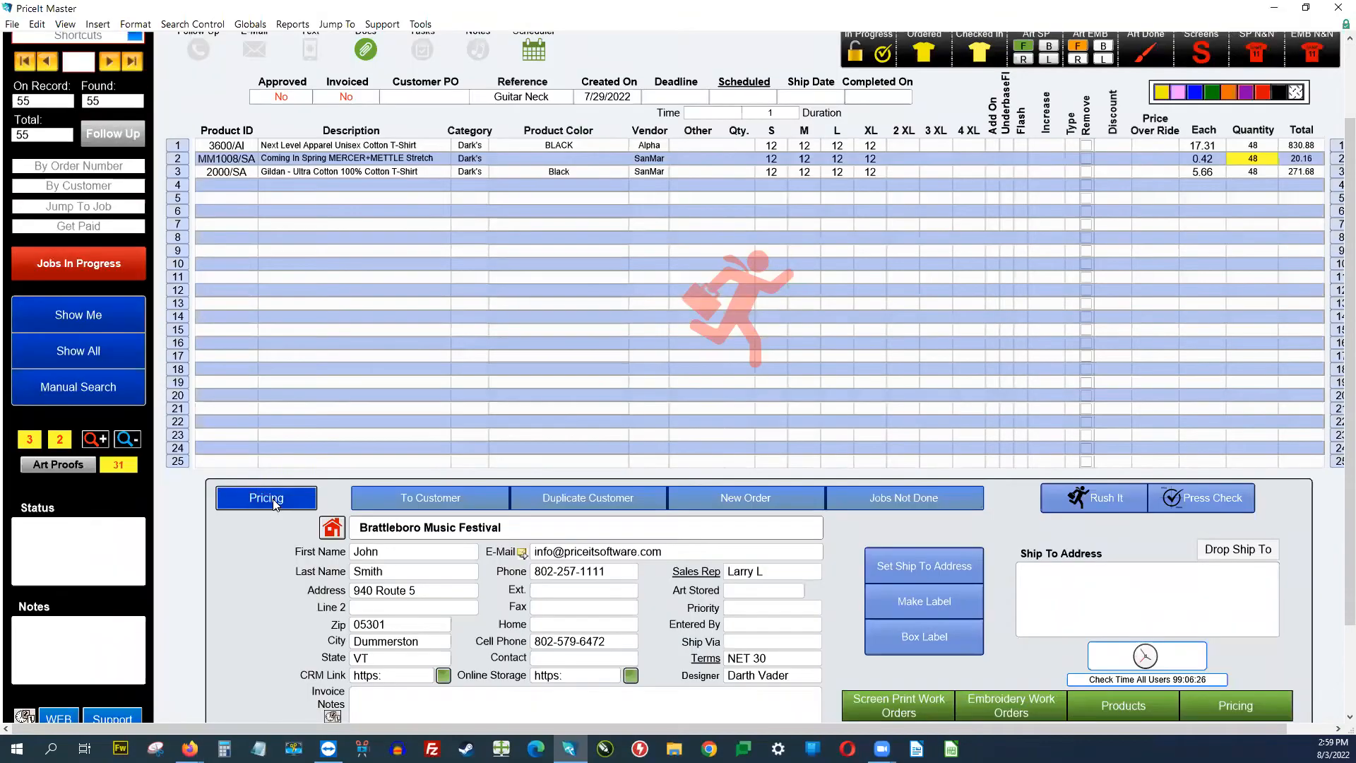
{"action": "left_click", "coordinate": [275, 503]}
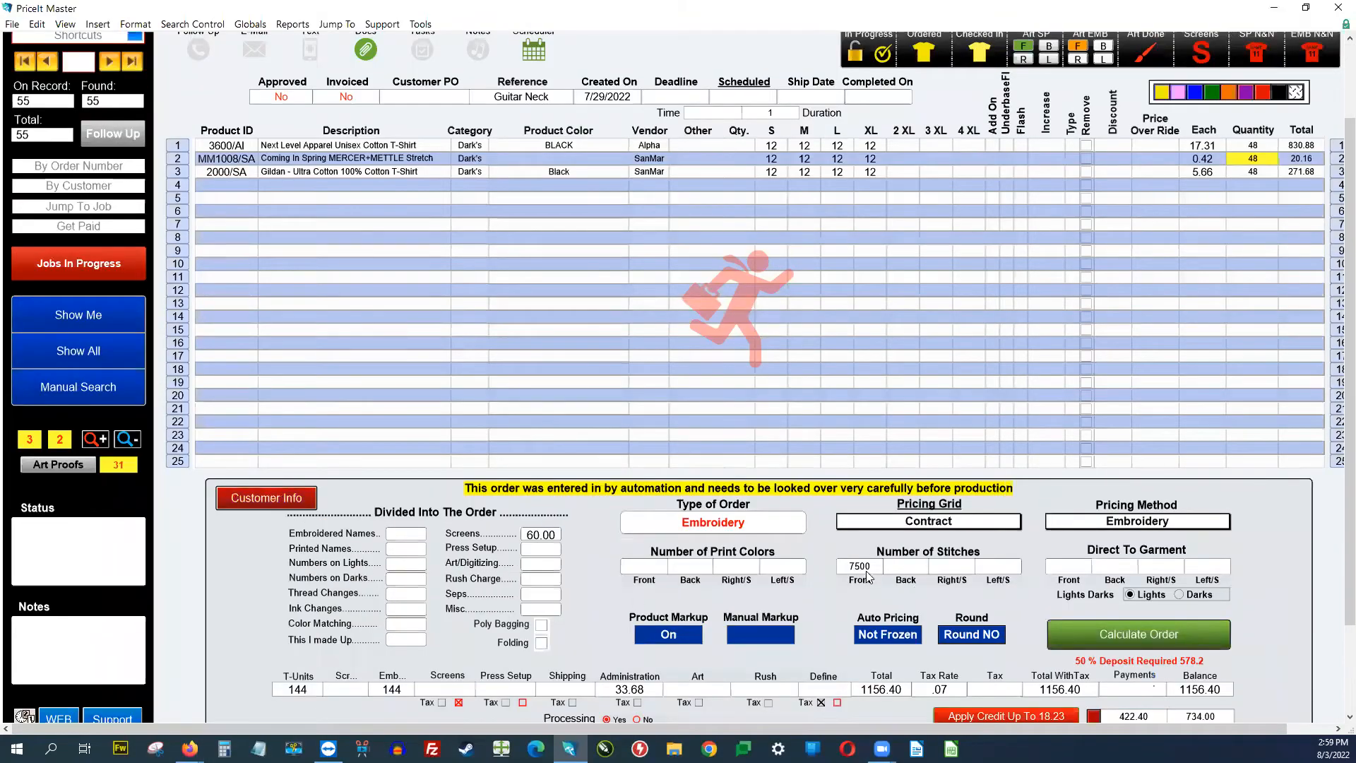
{"action": "left_click", "coordinate": [869, 568]}
{"action": "left_click_drag", "start_coordinate": [875, 567], "coordinate": [818, 564]}
{"action": "key", "text": "BackSpace"}
{"action": "left_click", "coordinate": [1263, 575]}
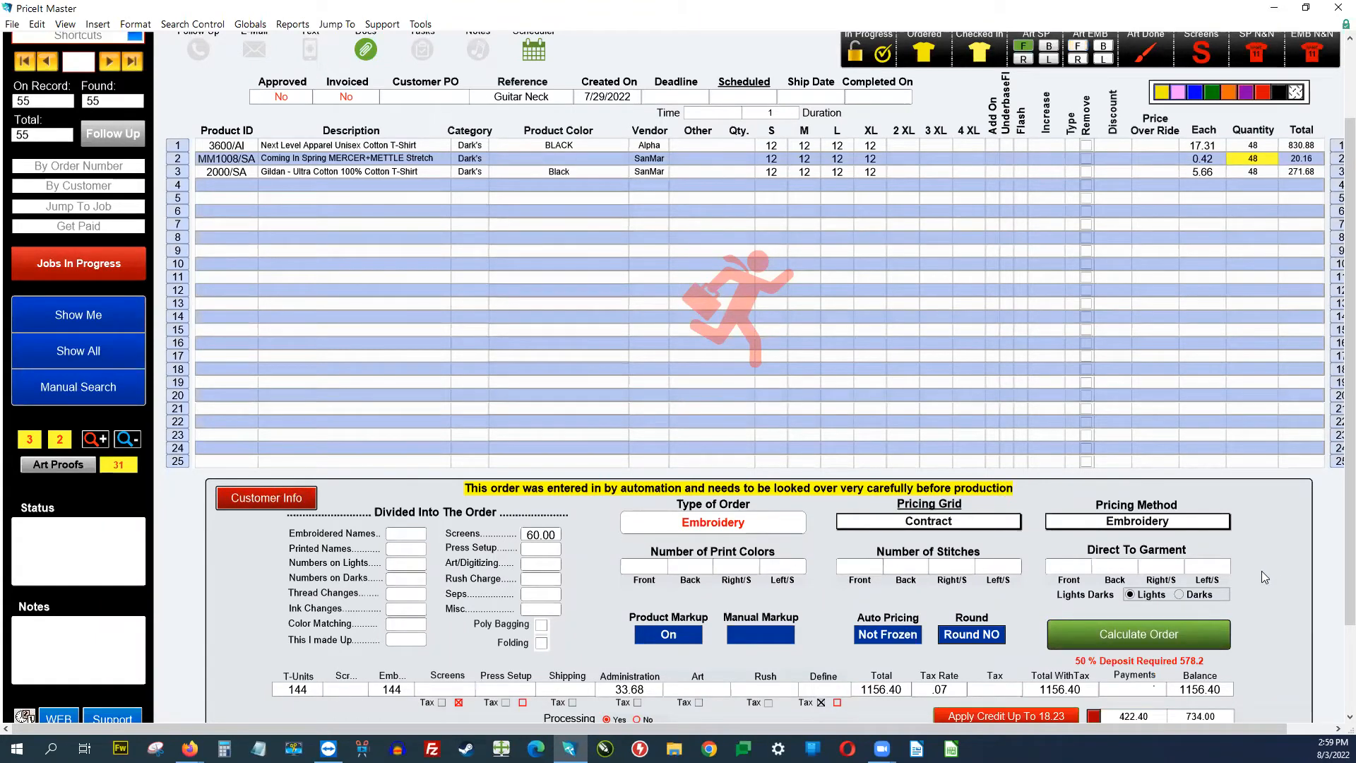
Step: Switch to the designer portal in Firefox and check the art locations shown for job 1531
{"action": "left_click", "coordinate": [1273, 9]}
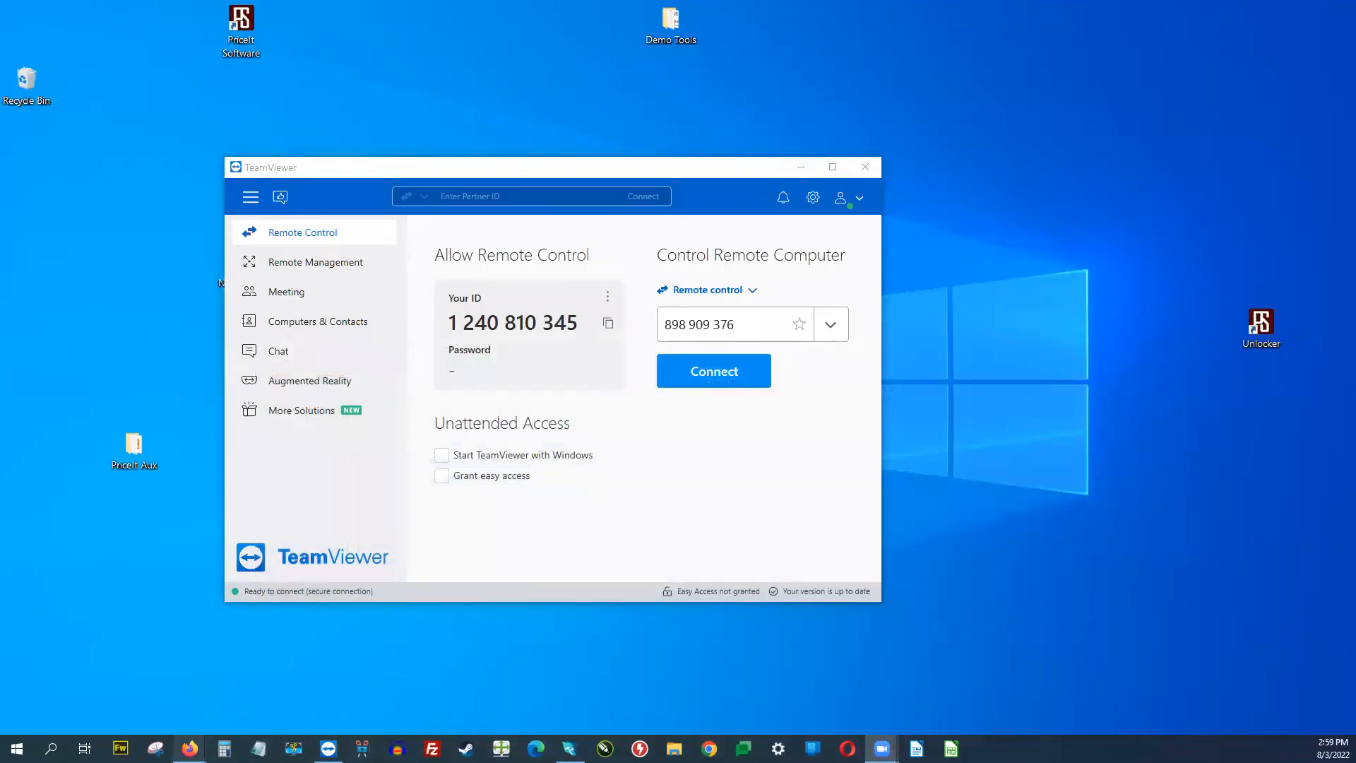
{"action": "mouse_move", "coordinate": [190, 748]}
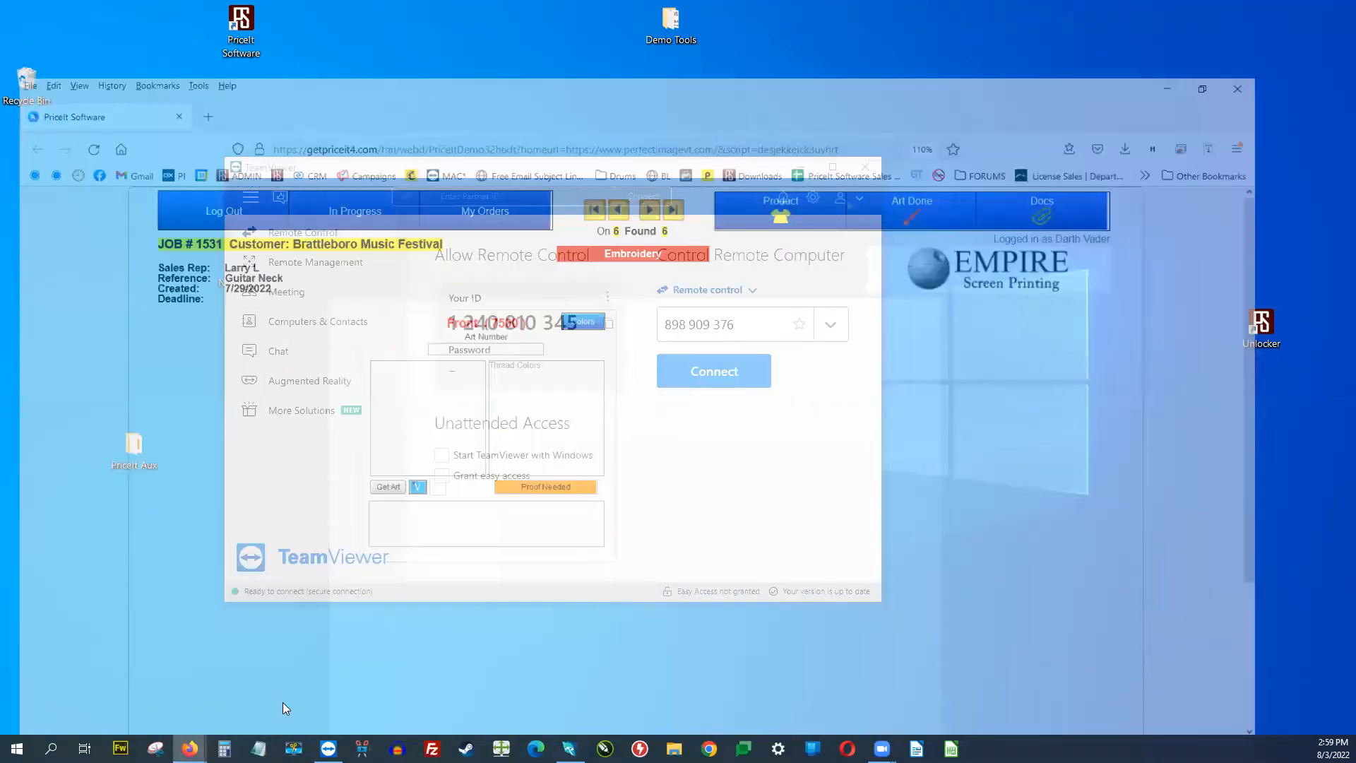
{"action": "left_click", "coordinate": [283, 702]}
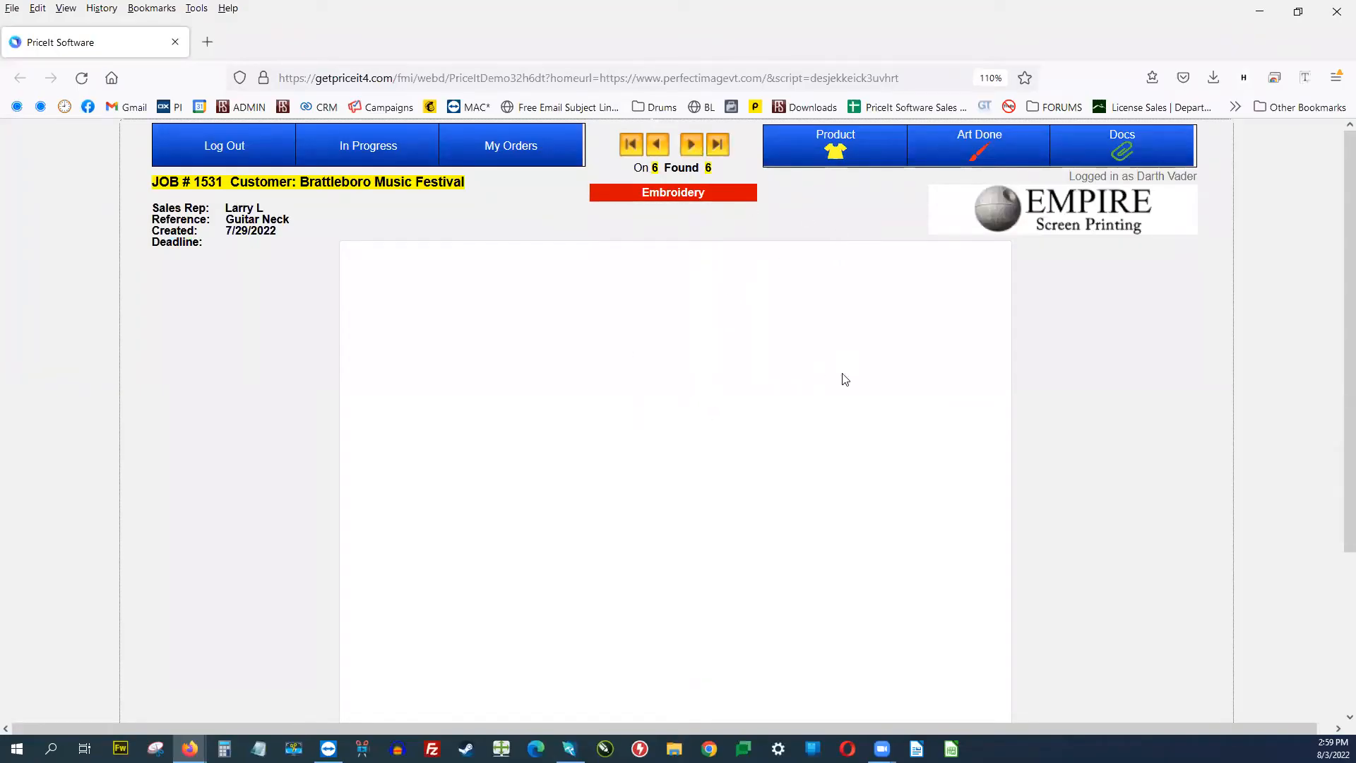
{"action": "left_click", "coordinate": [1261, 13]}
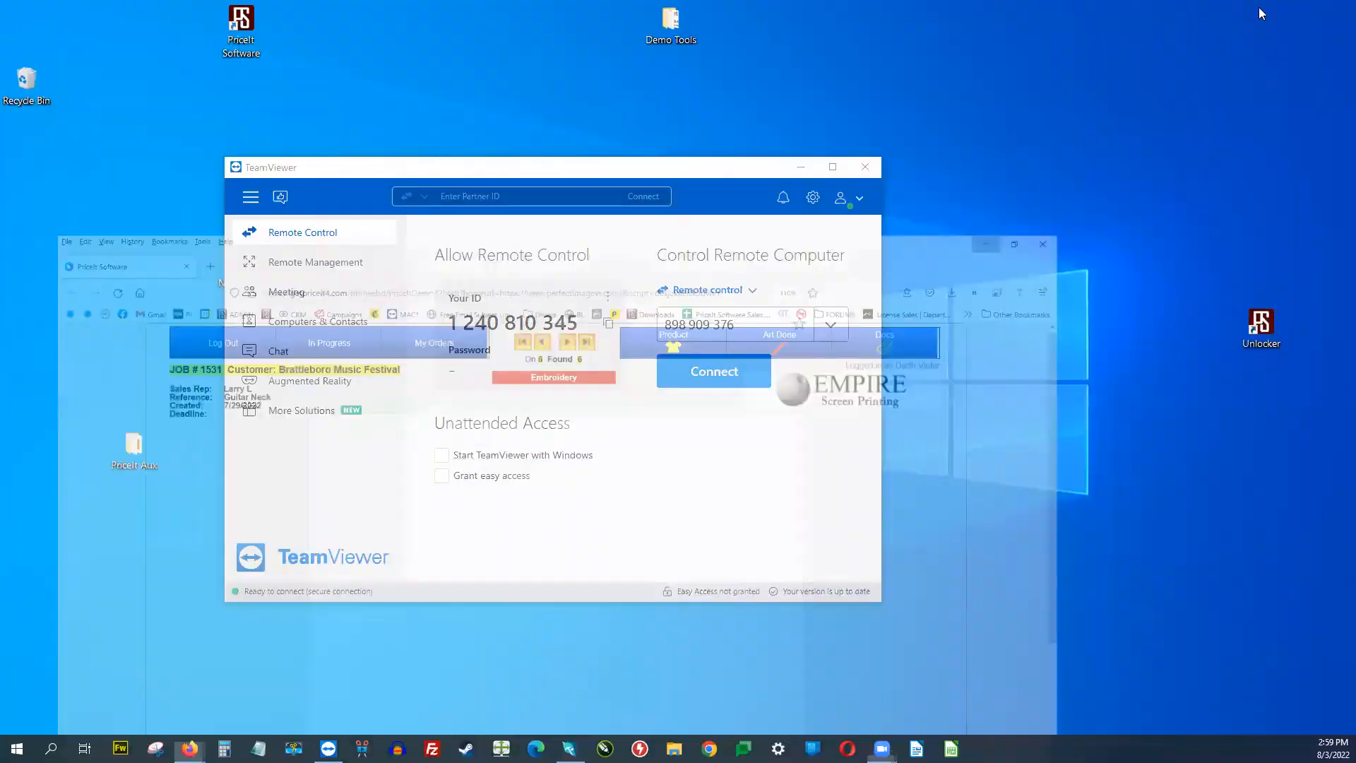
{"action": "mouse_move", "coordinate": [189, 748]}
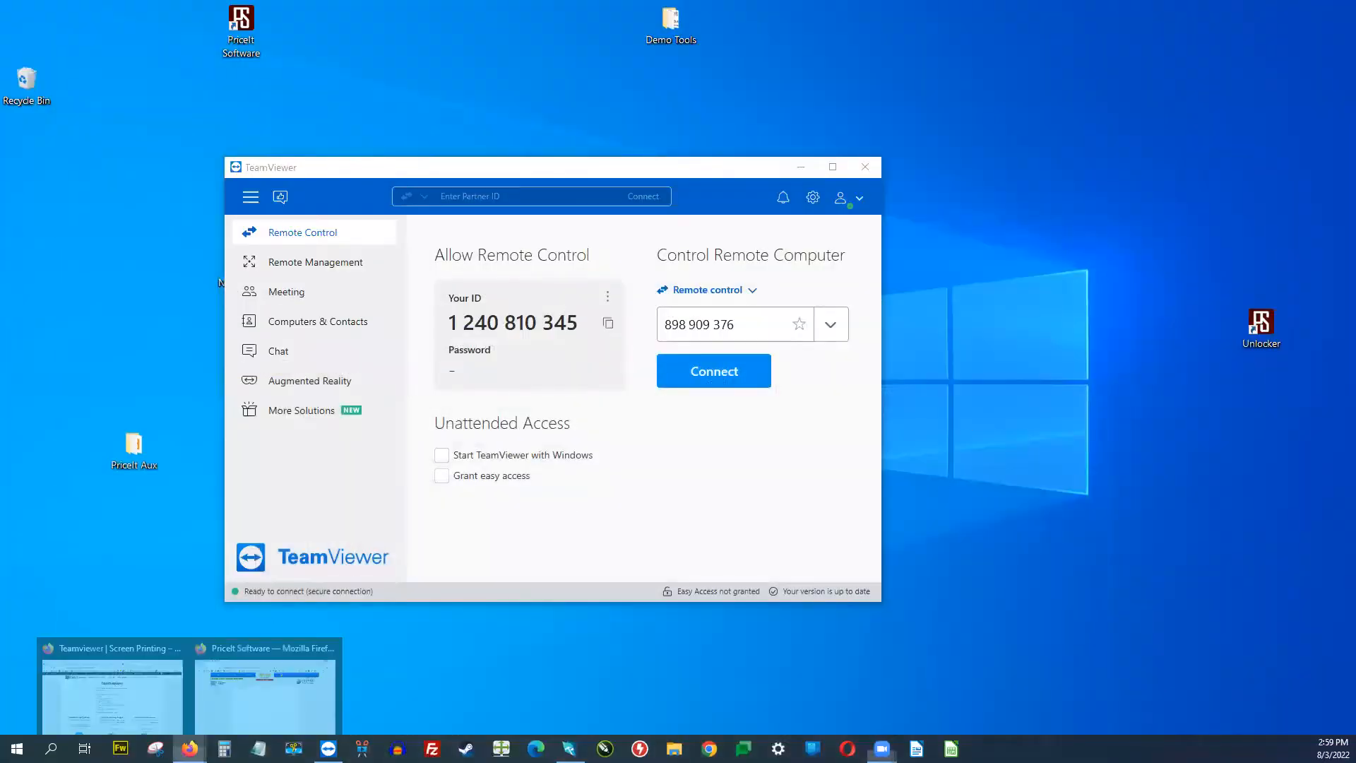
{"action": "left_click", "coordinate": [247, 708]}
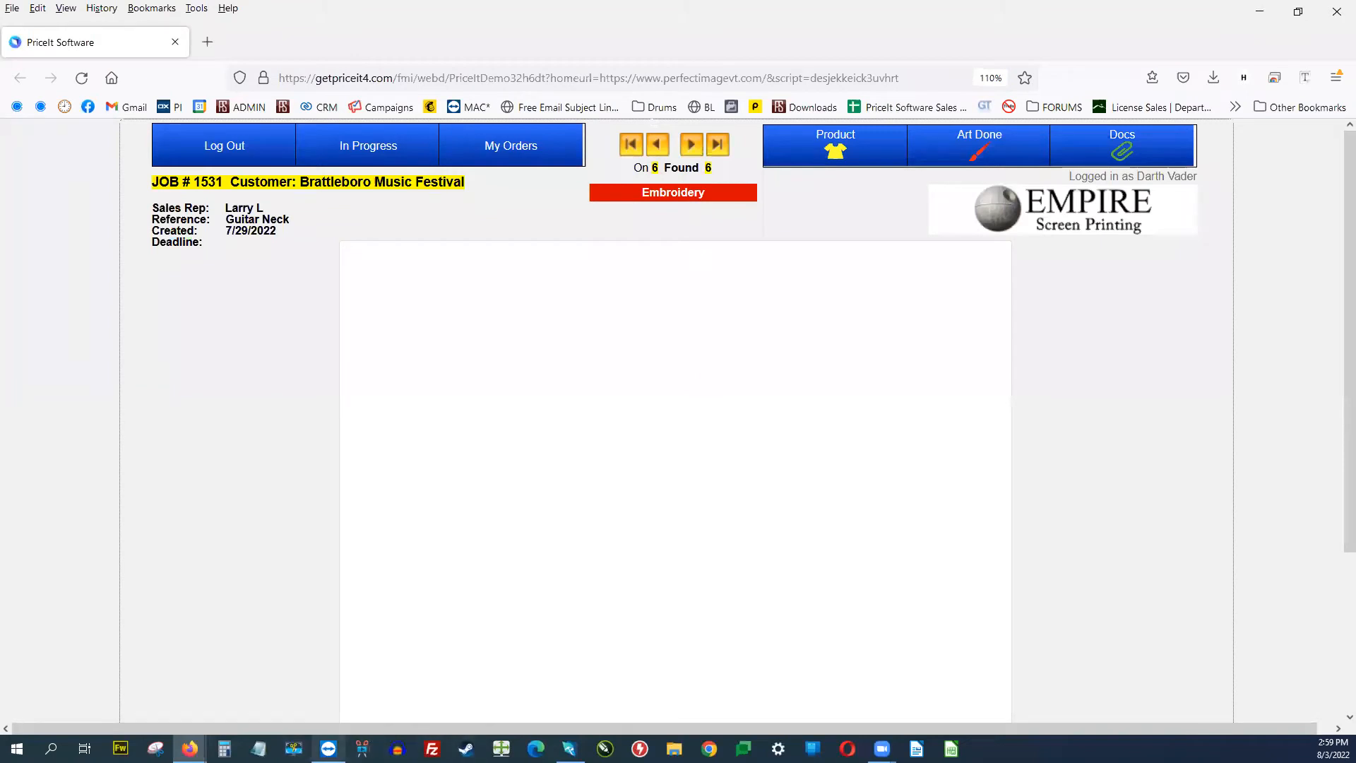
Step: Switch to PriceIt and set the front number of stitches of job 1531 to 7500
{"action": "mouse_move", "coordinate": [569, 748]}
{"action": "left_click", "coordinate": [599, 714]}
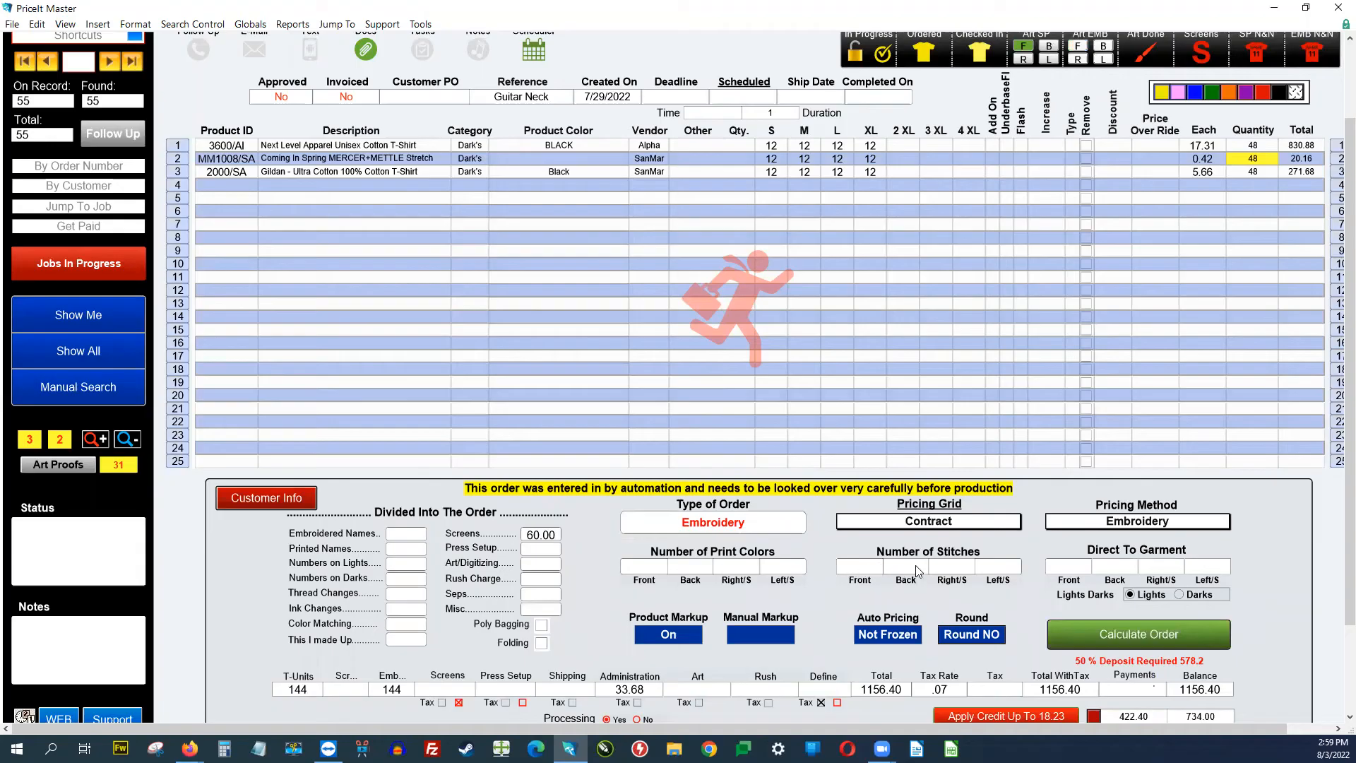
{"action": "left_click", "coordinate": [862, 567]}
{"action": "type", "text": "7500"}
{"action": "left_click", "coordinate": [834, 622]}
Step: Examine the print color count fields for front, back, right sleeve and left sleeve in the pricing section
{"action": "scroll", "coordinate": [492, 294], "scroll_direction": "up", "scroll_amount": 3}
{"action": "scroll", "coordinate": [649, 654], "scroll_direction": "down", "scroll_amount": 3}
{"action": "left_click", "coordinate": [657, 566]}
{"action": "left_click", "coordinate": [695, 568]}
{"action": "left_click", "coordinate": [757, 563]}
{"action": "left_click", "coordinate": [785, 566]}
{"action": "left_click", "coordinate": [613, 593]}
Step: Return to the designer portal in Firefox, log out and log back in with the prefilled designer credentials
{"action": "left_click", "coordinate": [1275, 8]}
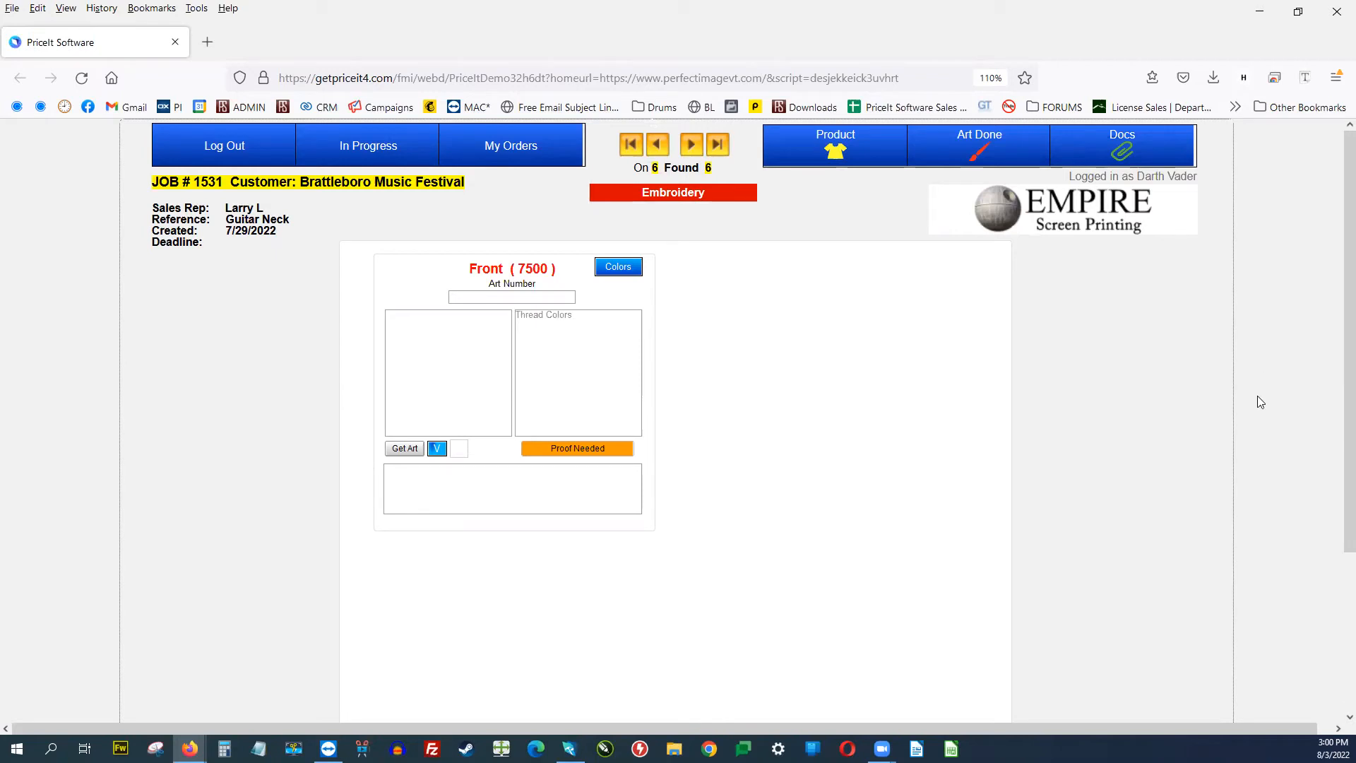
{"action": "left_click", "coordinate": [226, 153]}
{"action": "left_click", "coordinate": [735, 467]}
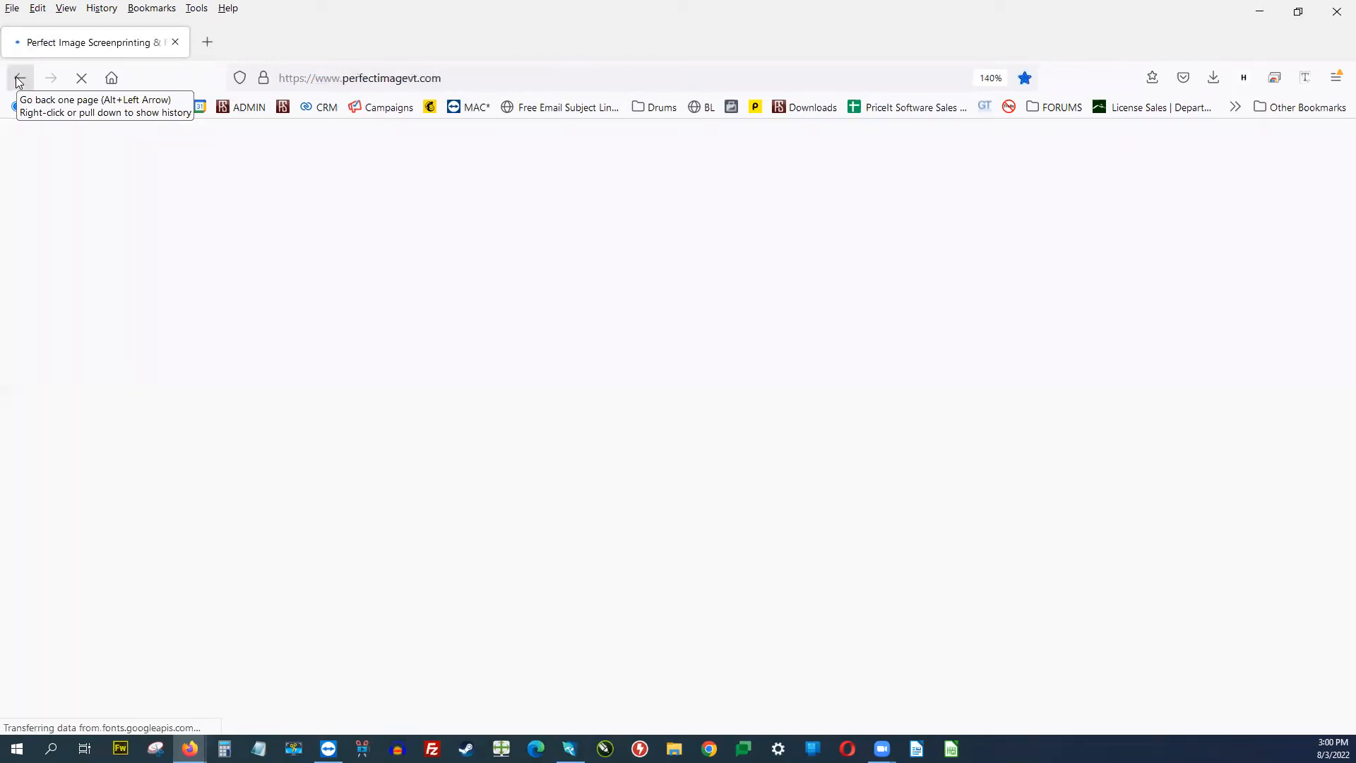
{"action": "left_click", "coordinate": [19, 80]}
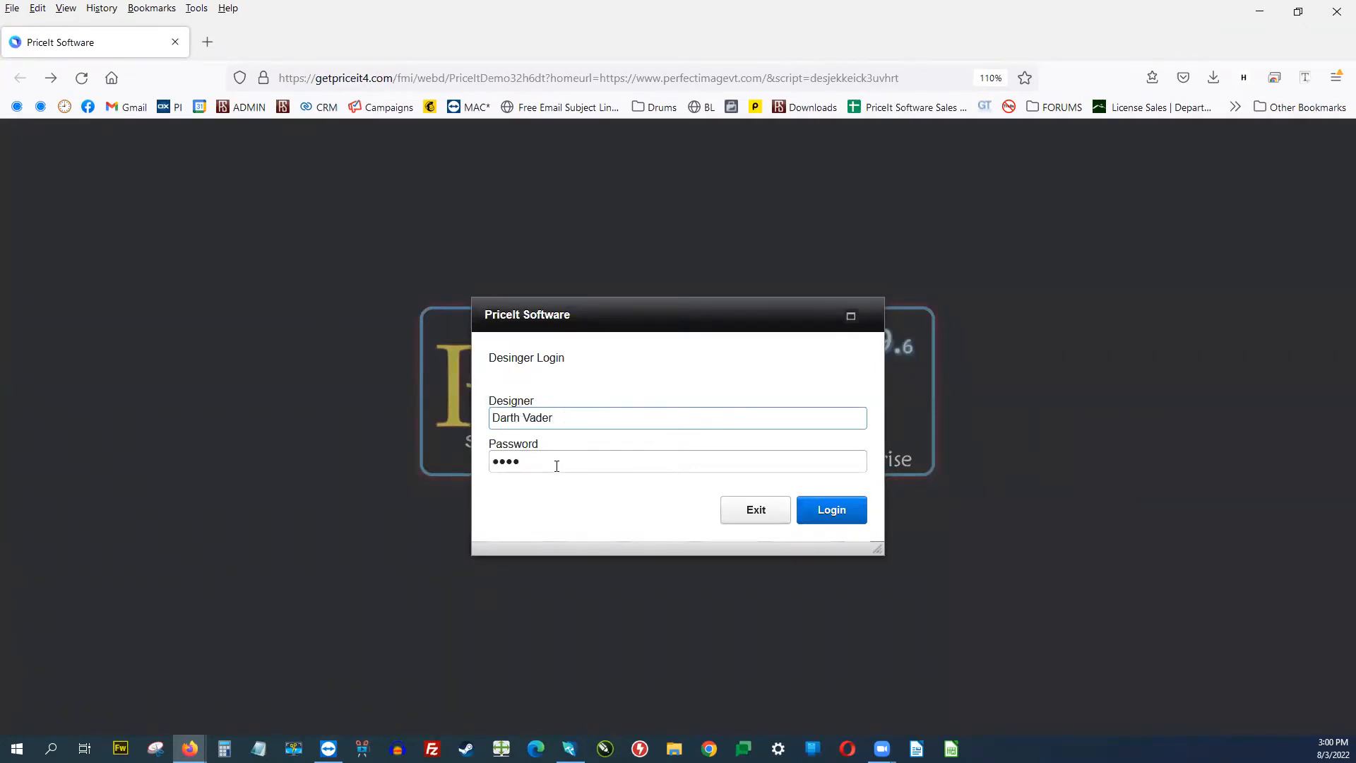
{"action": "left_click", "coordinate": [843, 521]}
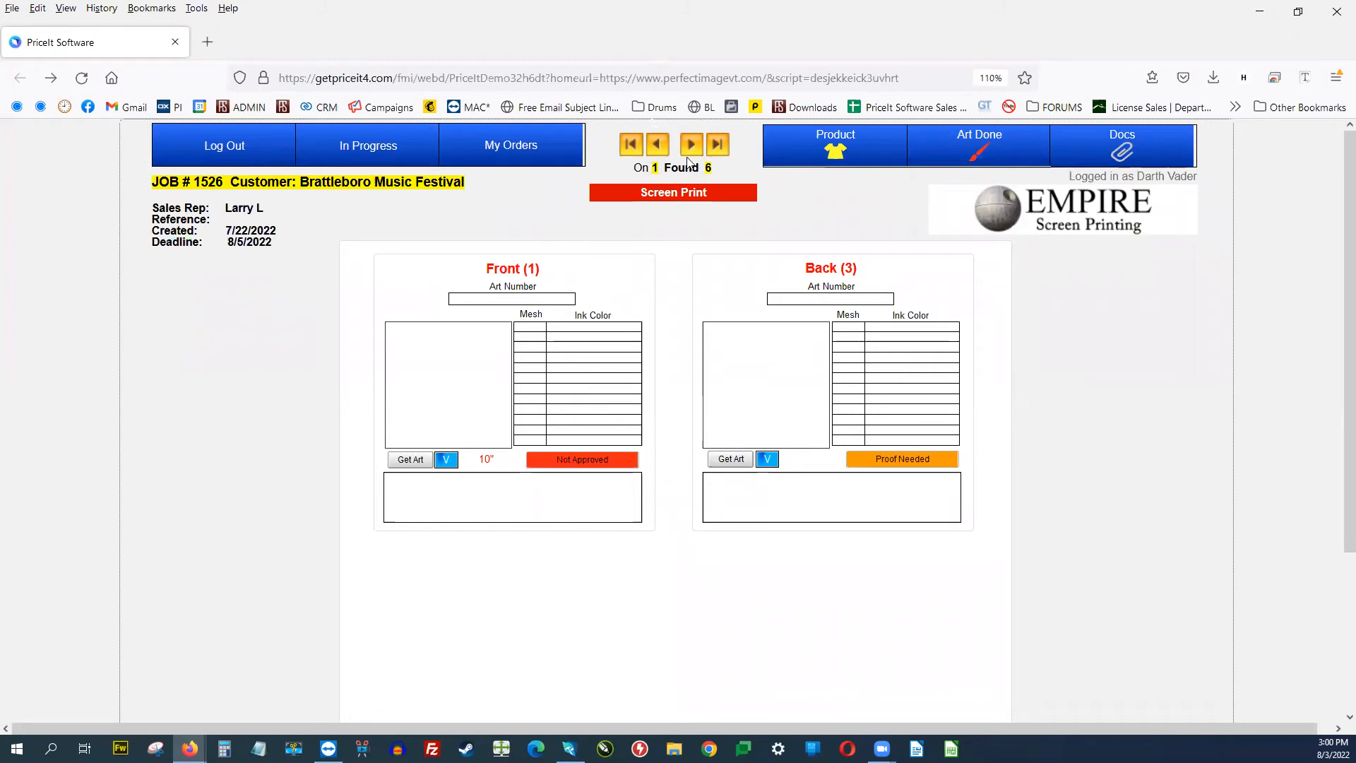
Step: Find the designer's own orders and review the list of jobs not done
{"action": "left_click", "coordinate": [364, 146]}
{"action": "left_click", "coordinate": [522, 147]}
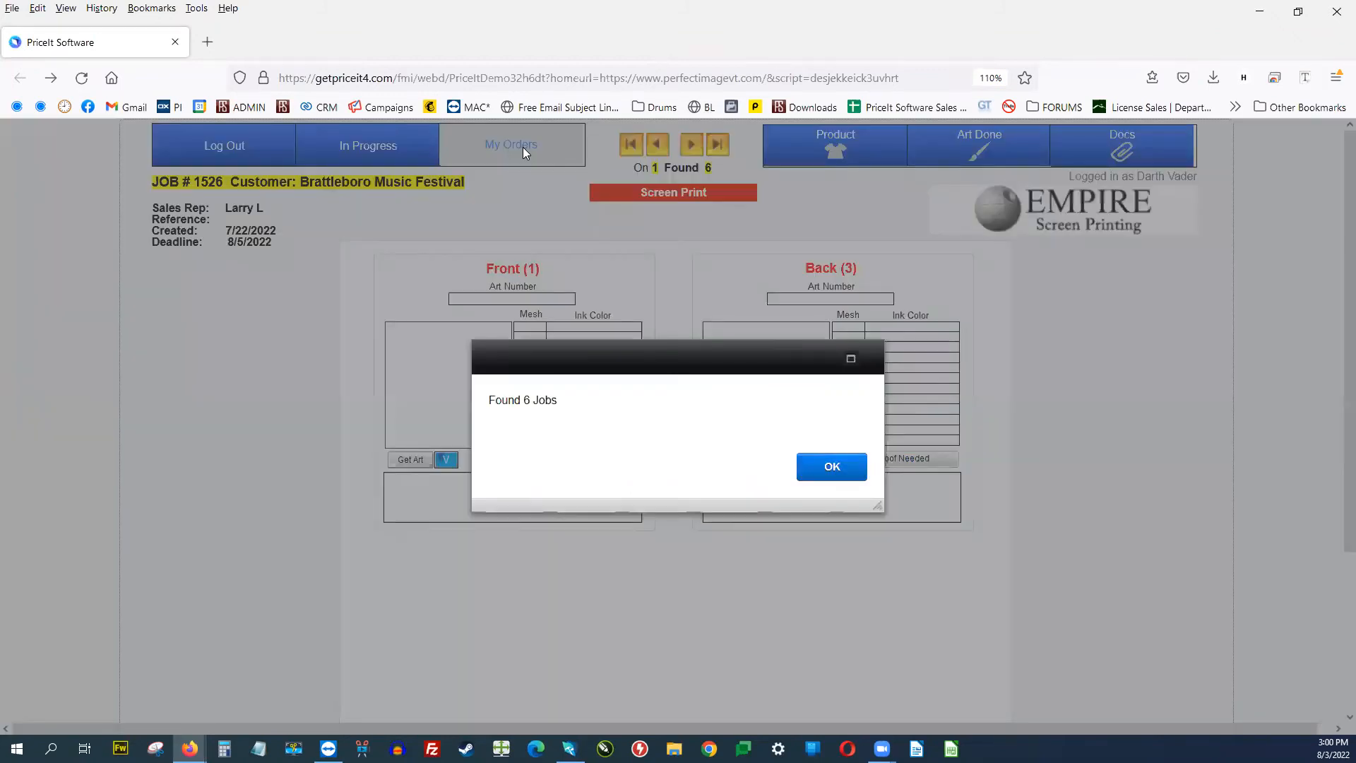
{"action": "left_click", "coordinate": [844, 469]}
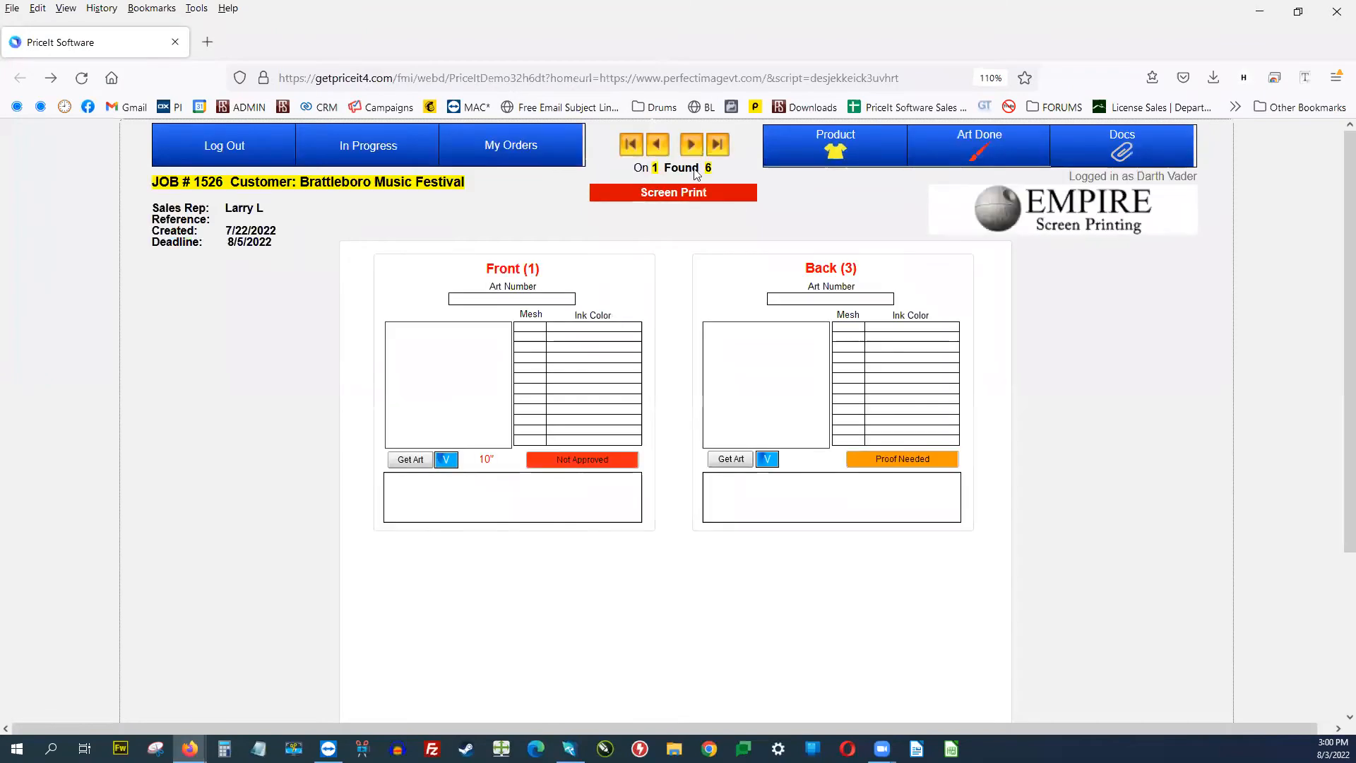
{"action": "left_click", "coordinate": [387, 148]}
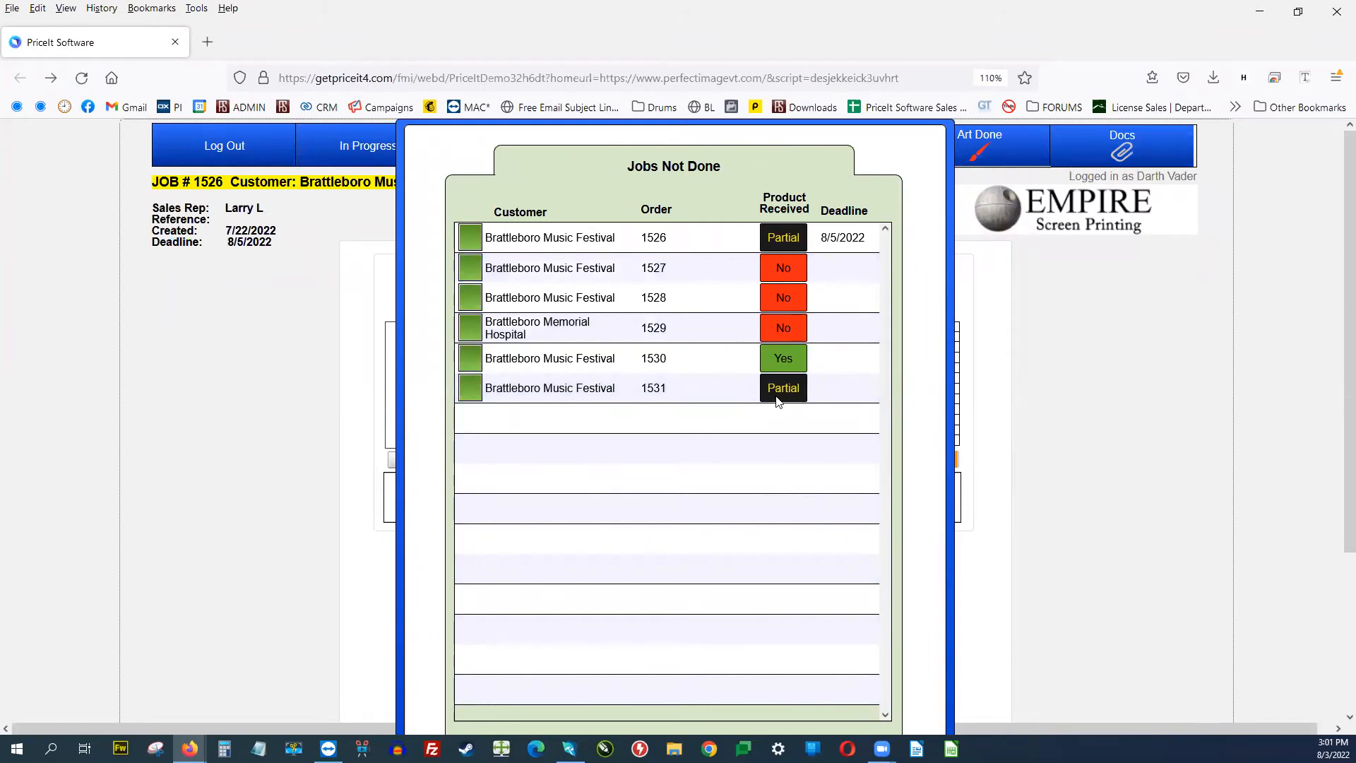
{"action": "left_click", "coordinate": [1163, 339]}
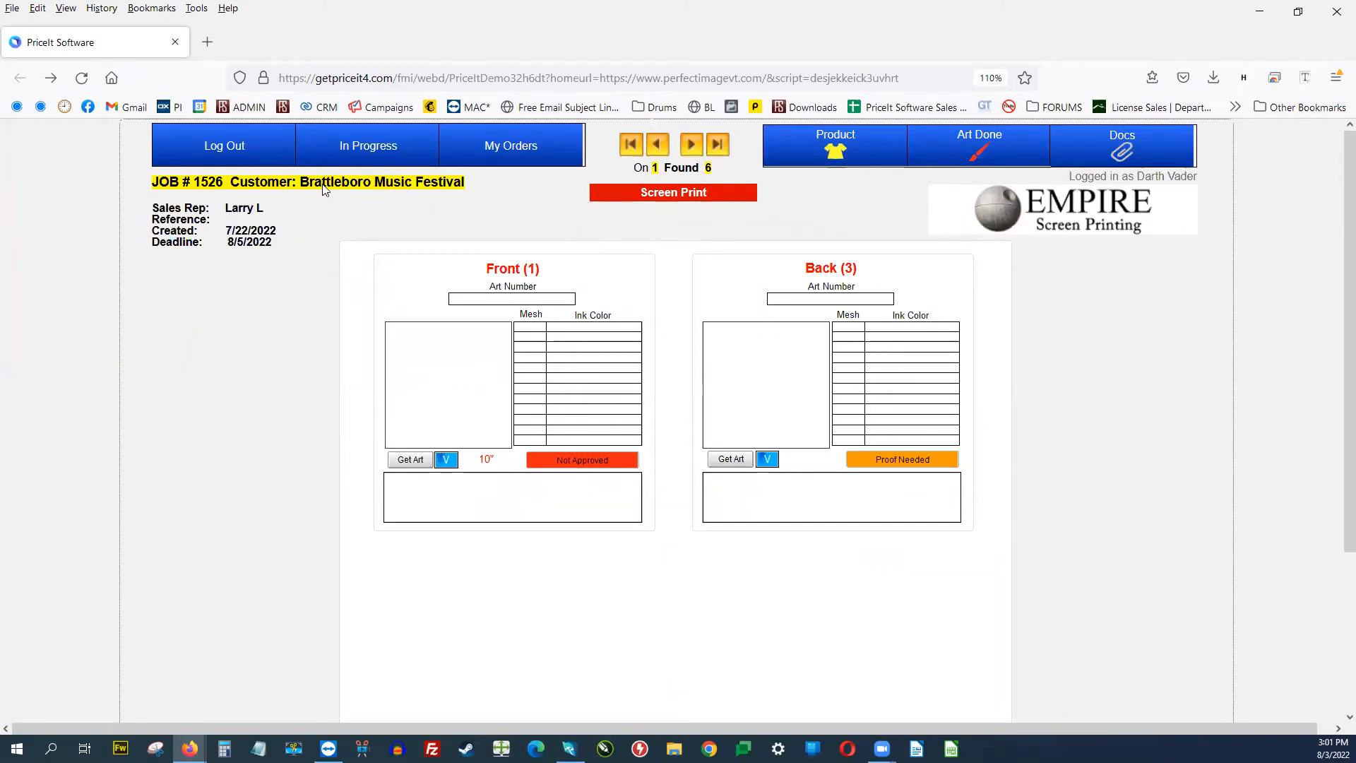
Step: Page forward through the designer's orders to job 1531
{"action": "left_click", "coordinate": [691, 147]}
{"action": "left_click", "coordinate": [692, 150]}
{"action": "left_click", "coordinate": [691, 146]}
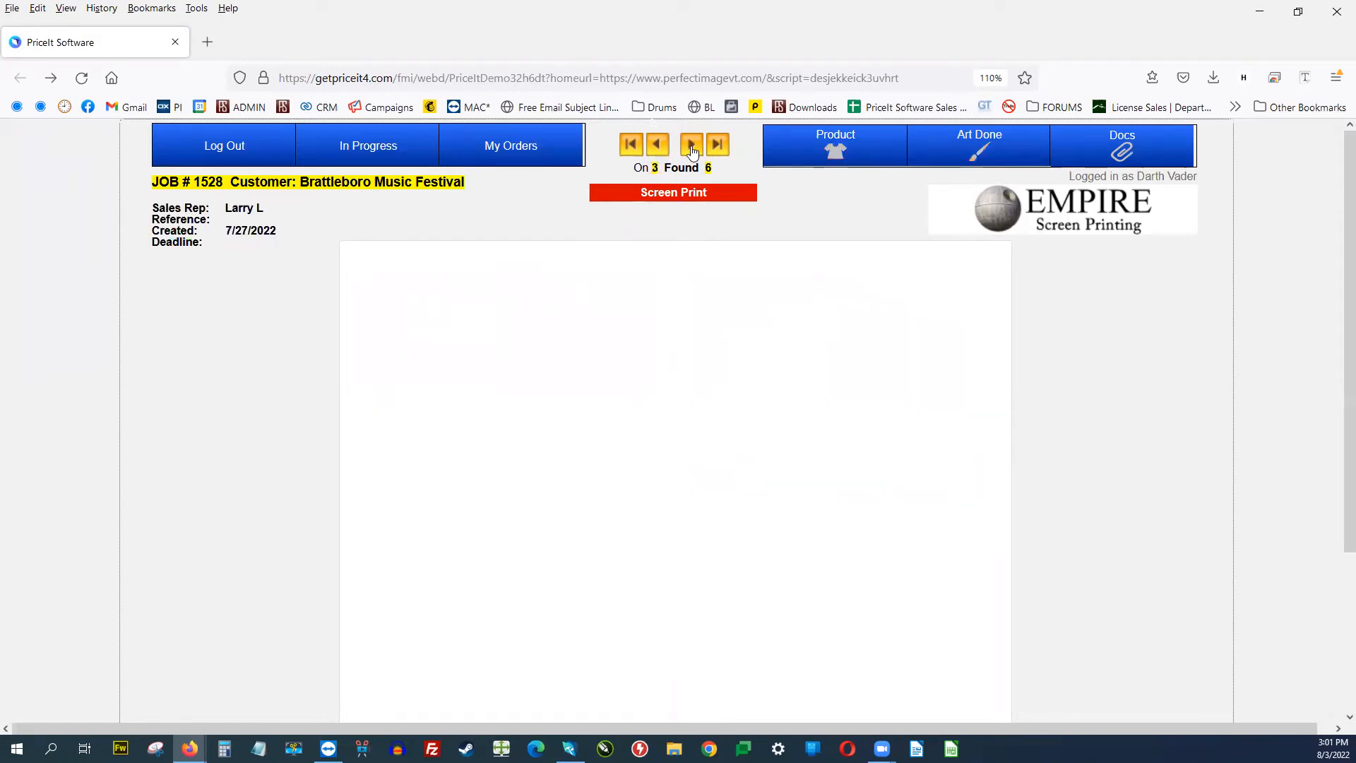
{"action": "left_click", "coordinate": [691, 148]}
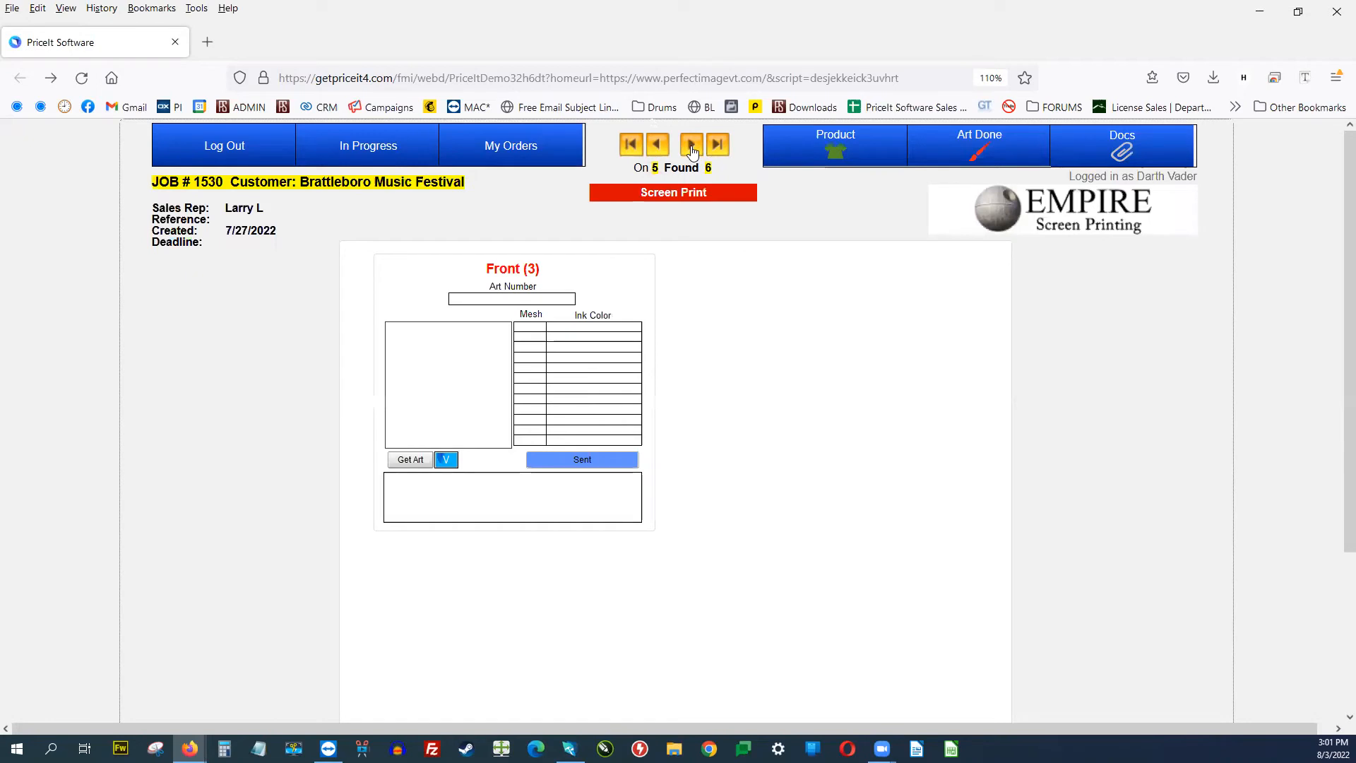
{"action": "left_click", "coordinate": [691, 148]}
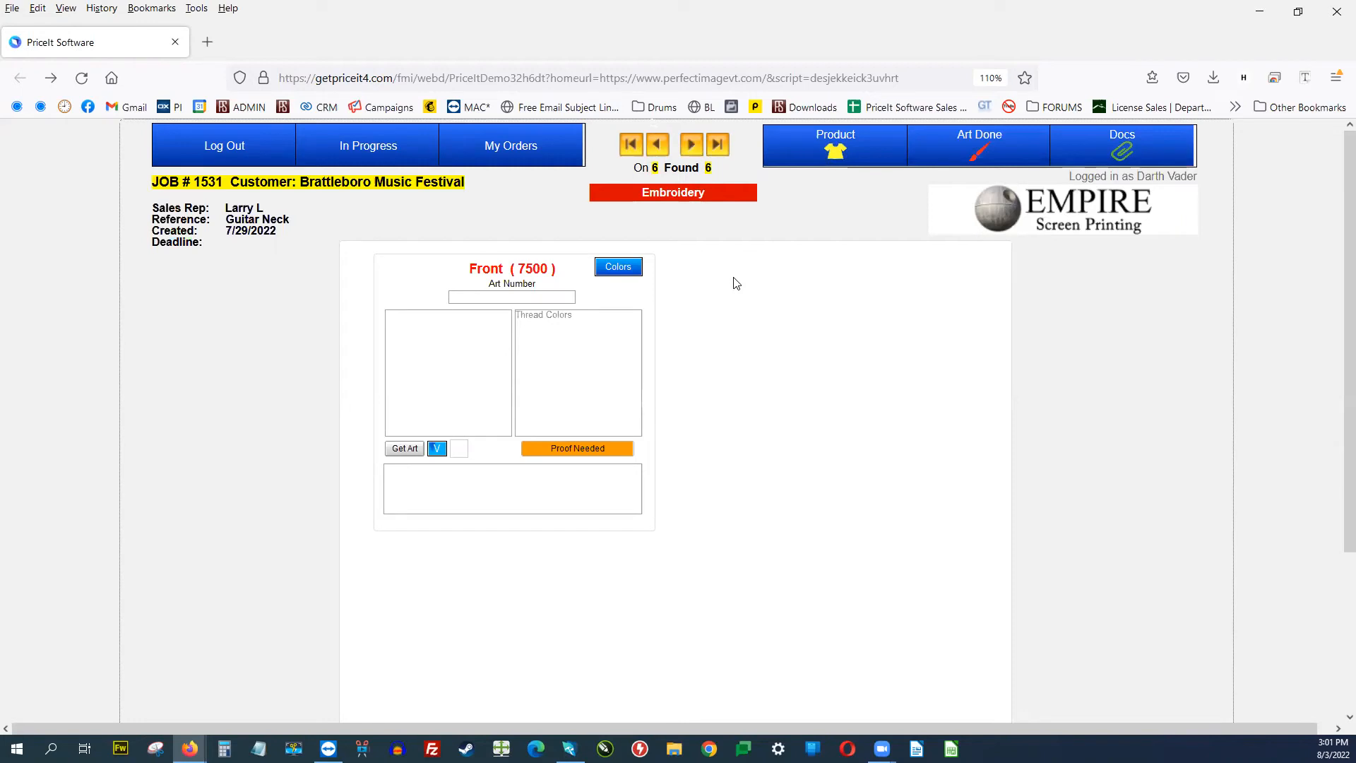
Step: View the customer's art file and check the download of job 1531's "Guitar Neck Design for Reference Only" document
{"action": "left_click", "coordinate": [414, 450]}
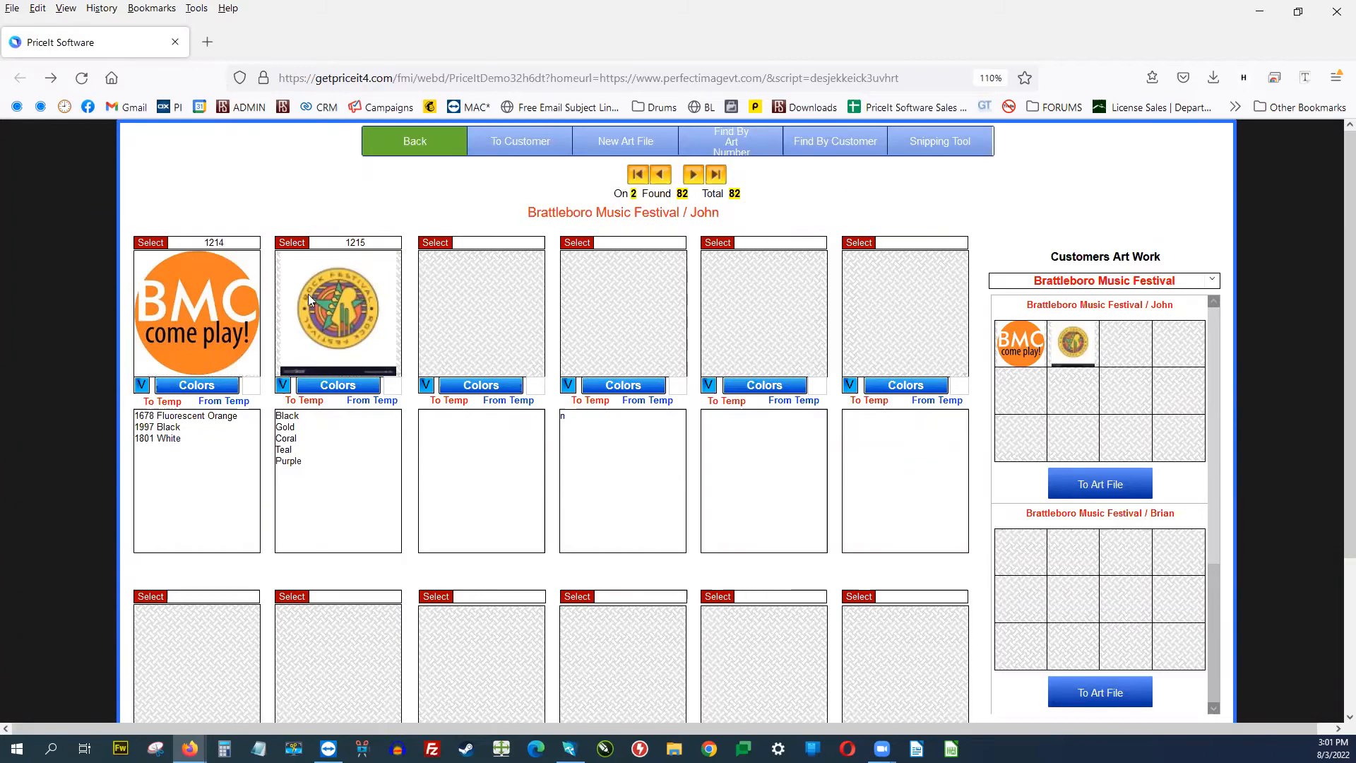
{"action": "left_click", "coordinate": [409, 157]}
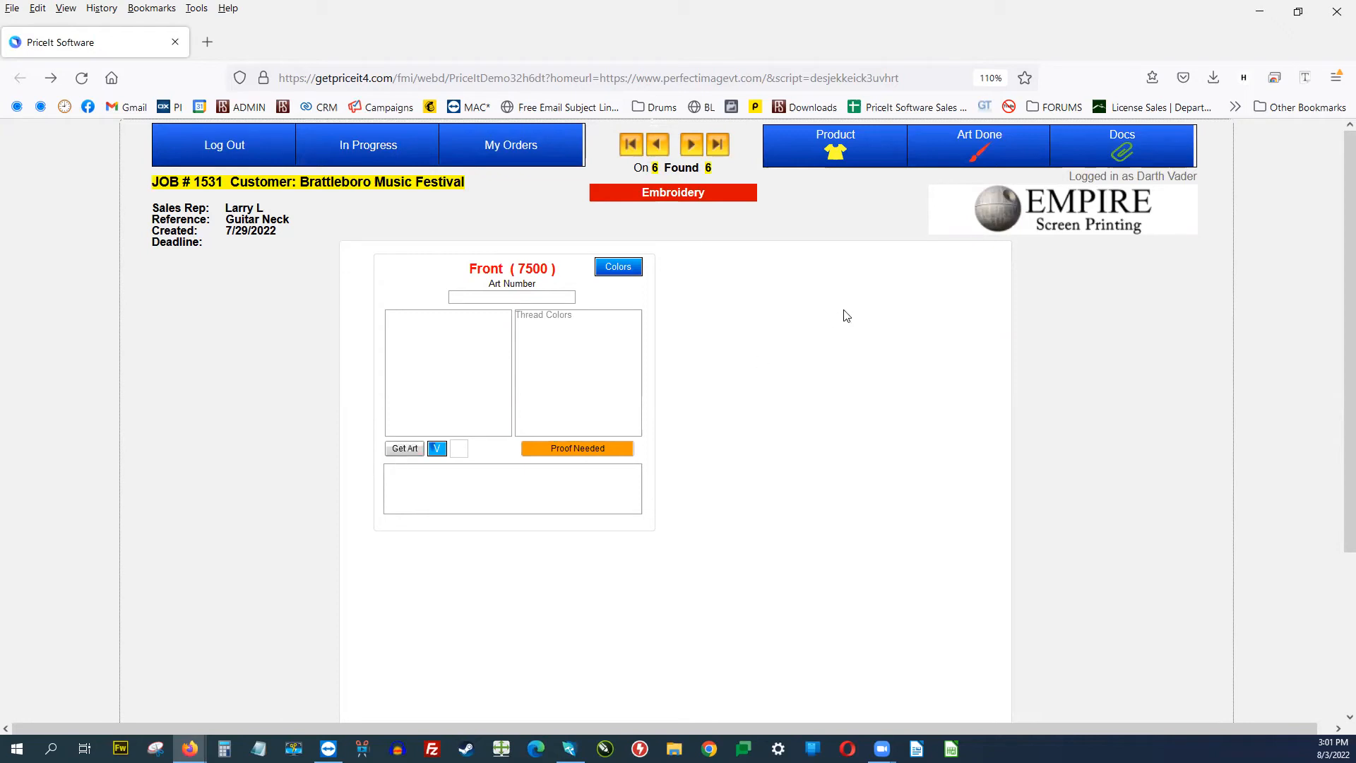
{"action": "left_click", "coordinate": [1123, 156]}
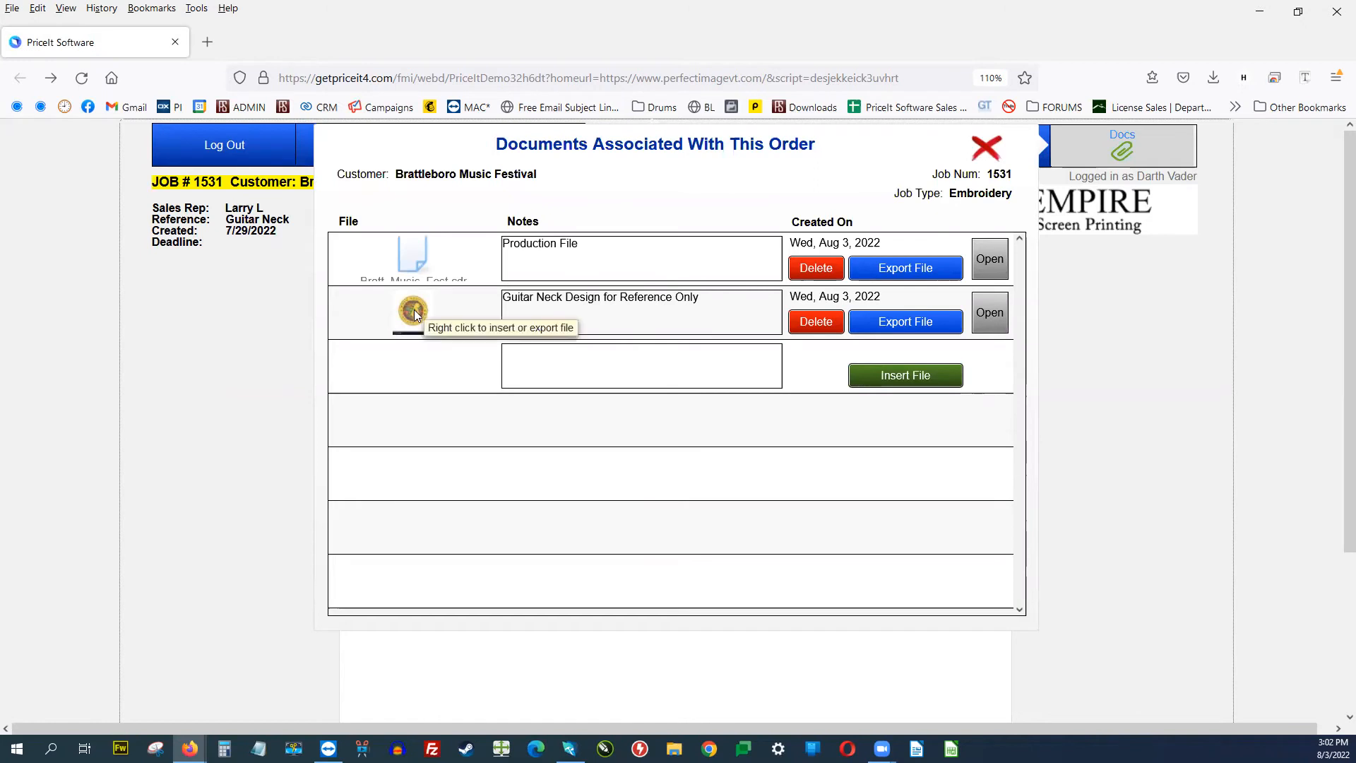
{"action": "left_click", "coordinate": [991, 314]}
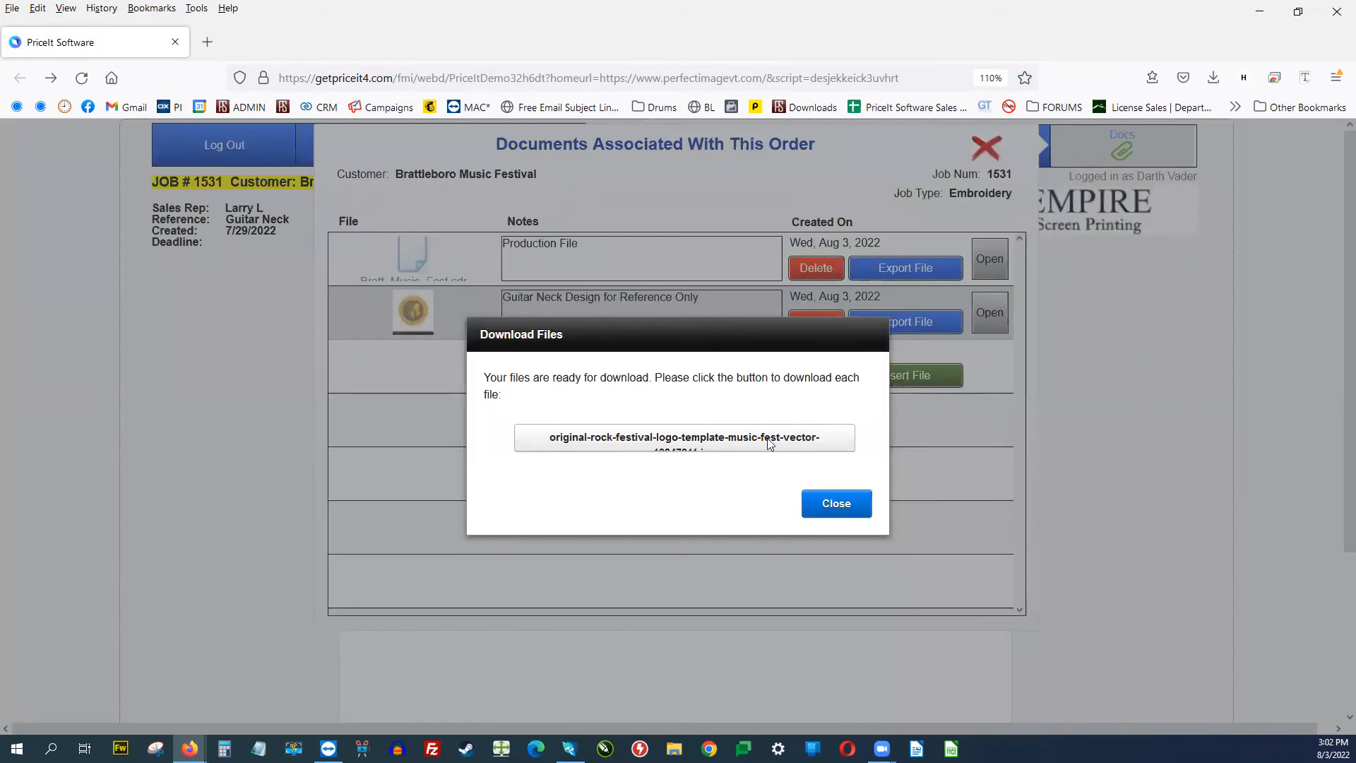
{"action": "left_click", "coordinate": [837, 503]}
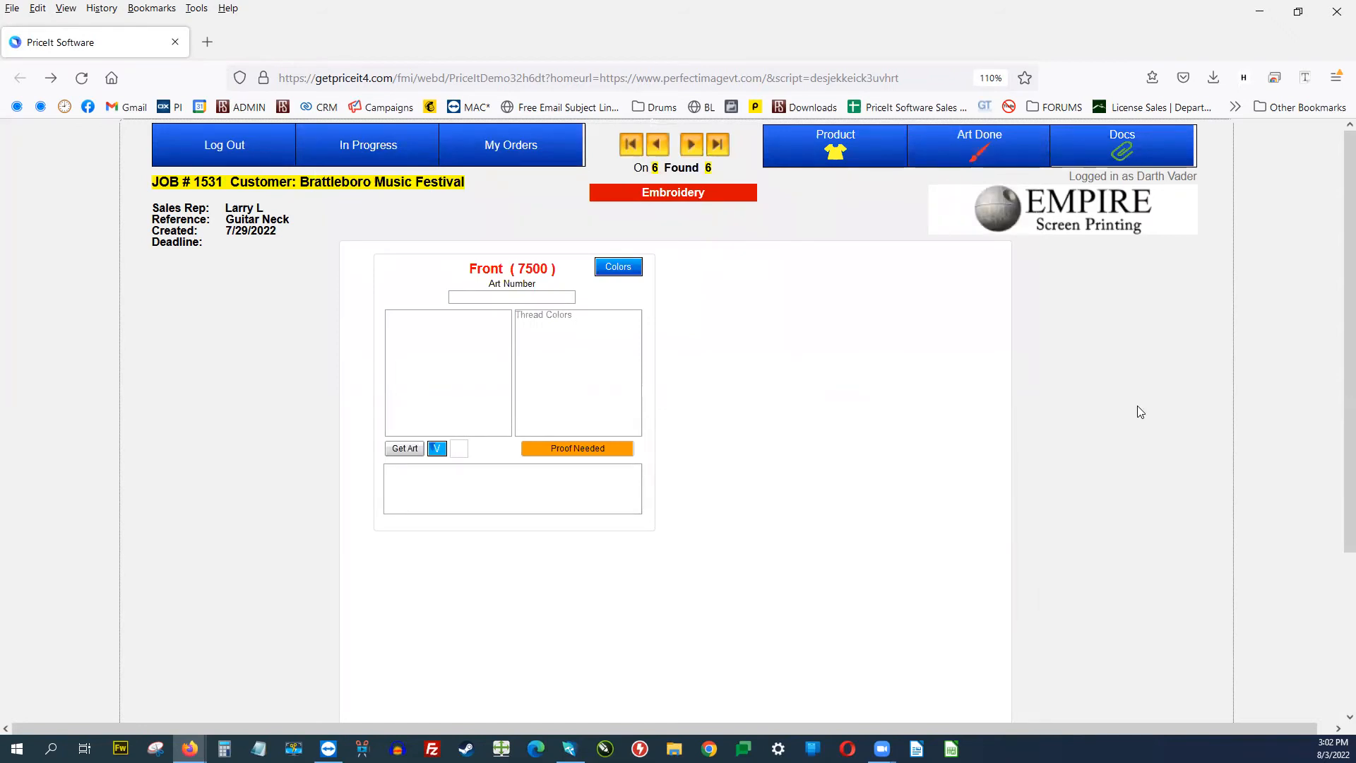
Step: Assign artwork 1215 from the customer's art file to the front of job 1531 and set its proof status to Created
{"action": "left_click", "coordinate": [403, 449]}
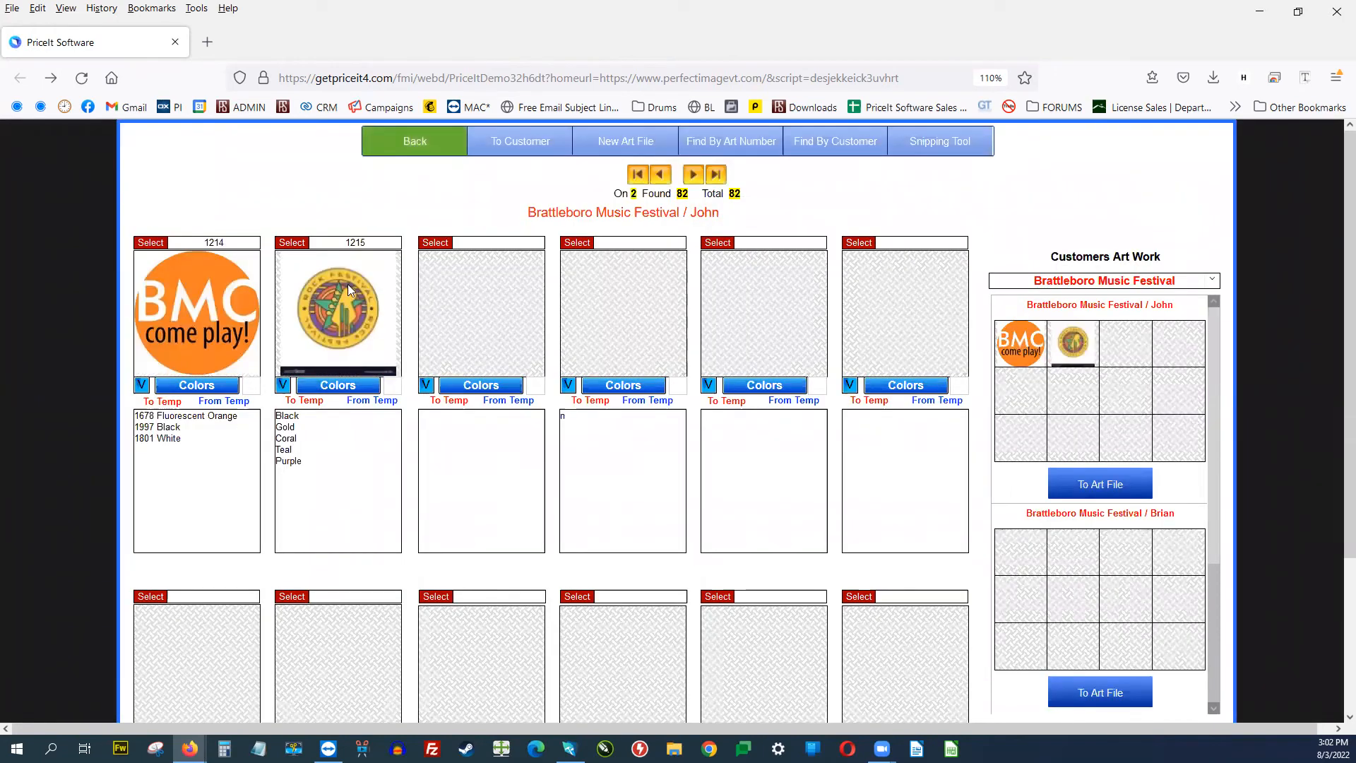
{"action": "left_click", "coordinate": [302, 248]}
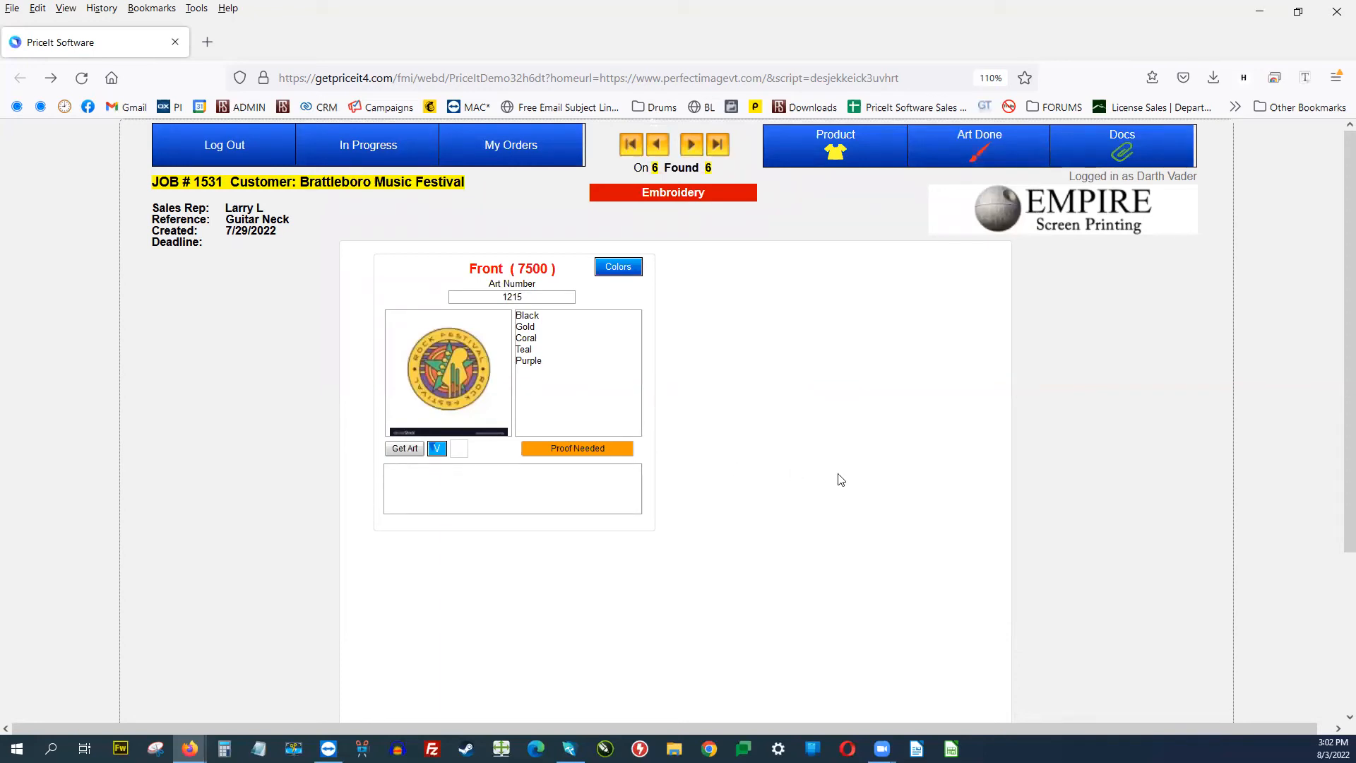
{"action": "left_click", "coordinate": [614, 449]}
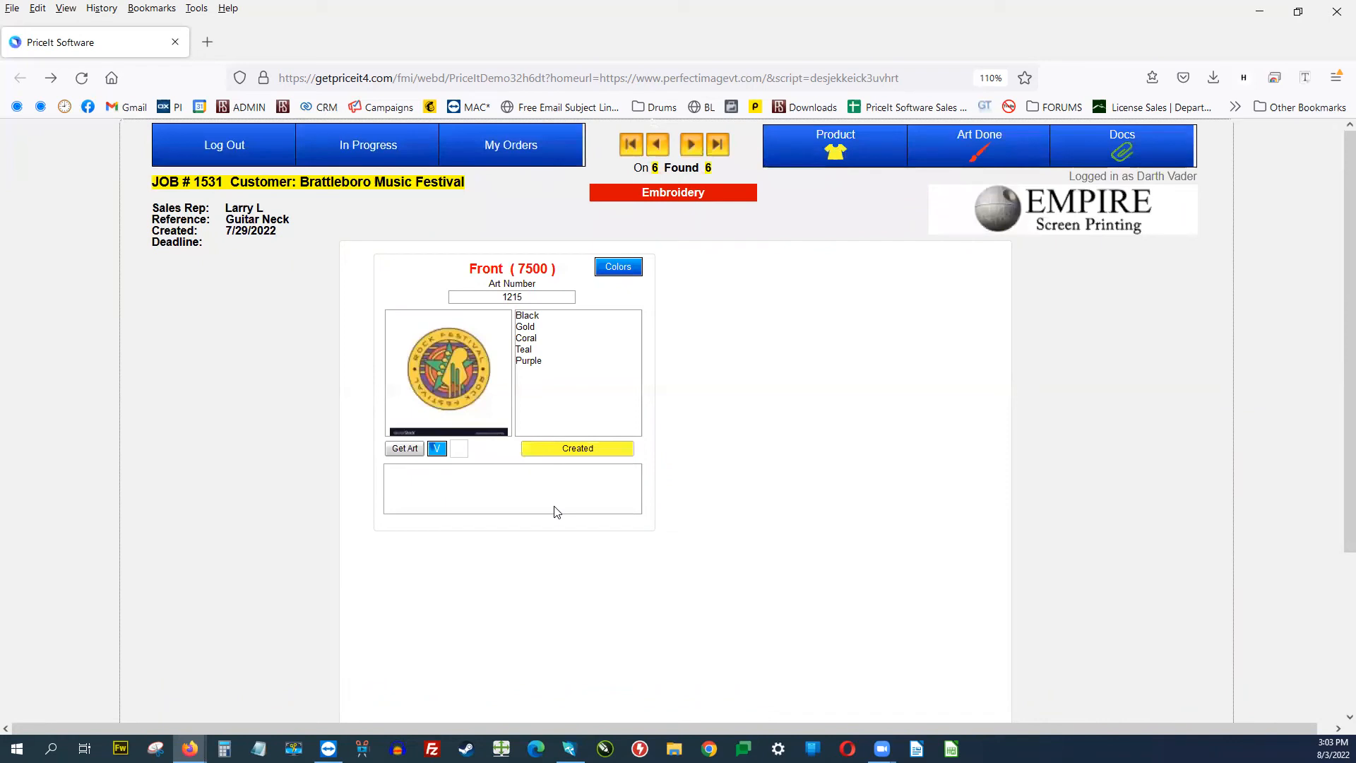
Step: Enter the note "Ready for prod" under the front artwork of job 1531
{"action": "left_click", "coordinate": [459, 453]}
{"action": "left_click", "coordinate": [458, 487]}
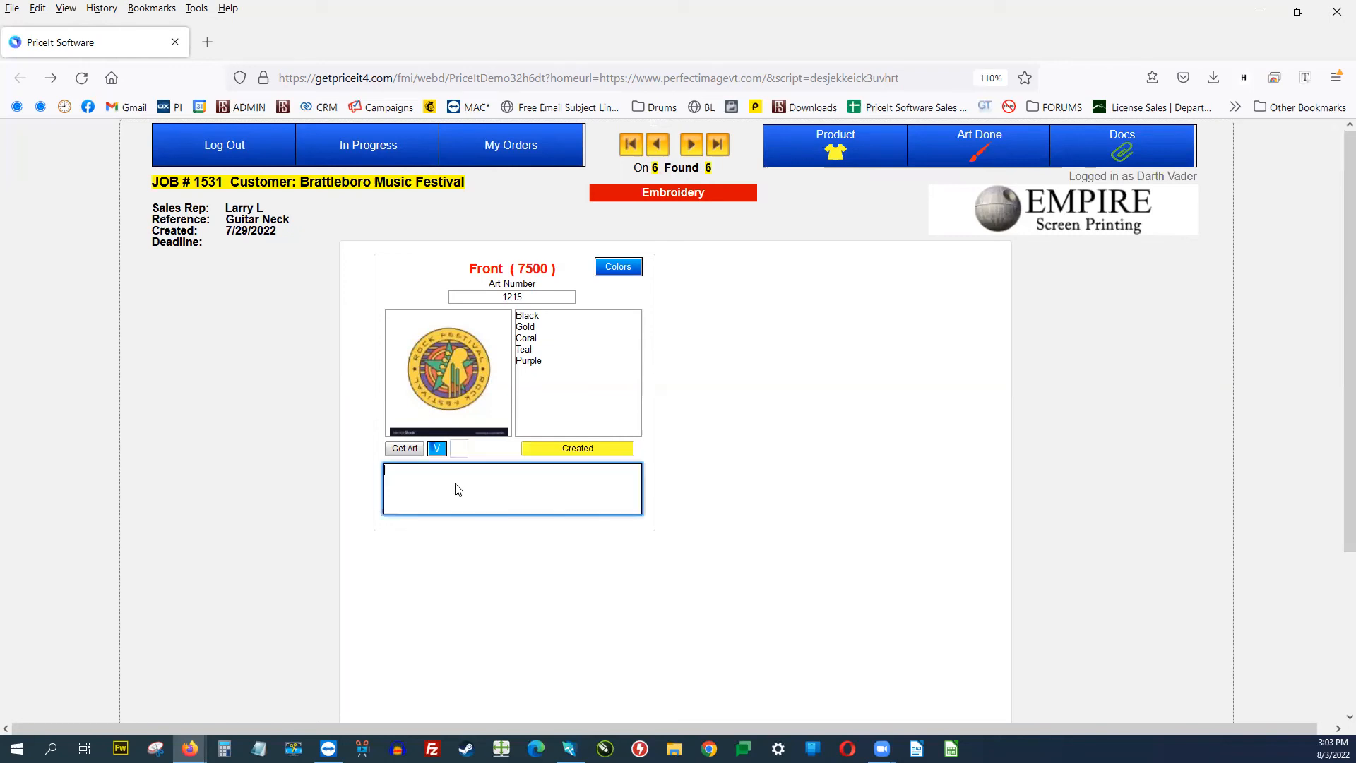
{"action": "type", "text": "Reaey"}
{"action": "key", "text": "BackSpace"}
{"action": "key", "text": "BackSpace"}
{"action": "key", "text": "BackSpace"}
{"action": "type", "text": "dy for prod"}
{"action": "left_click", "coordinate": [459, 452]}
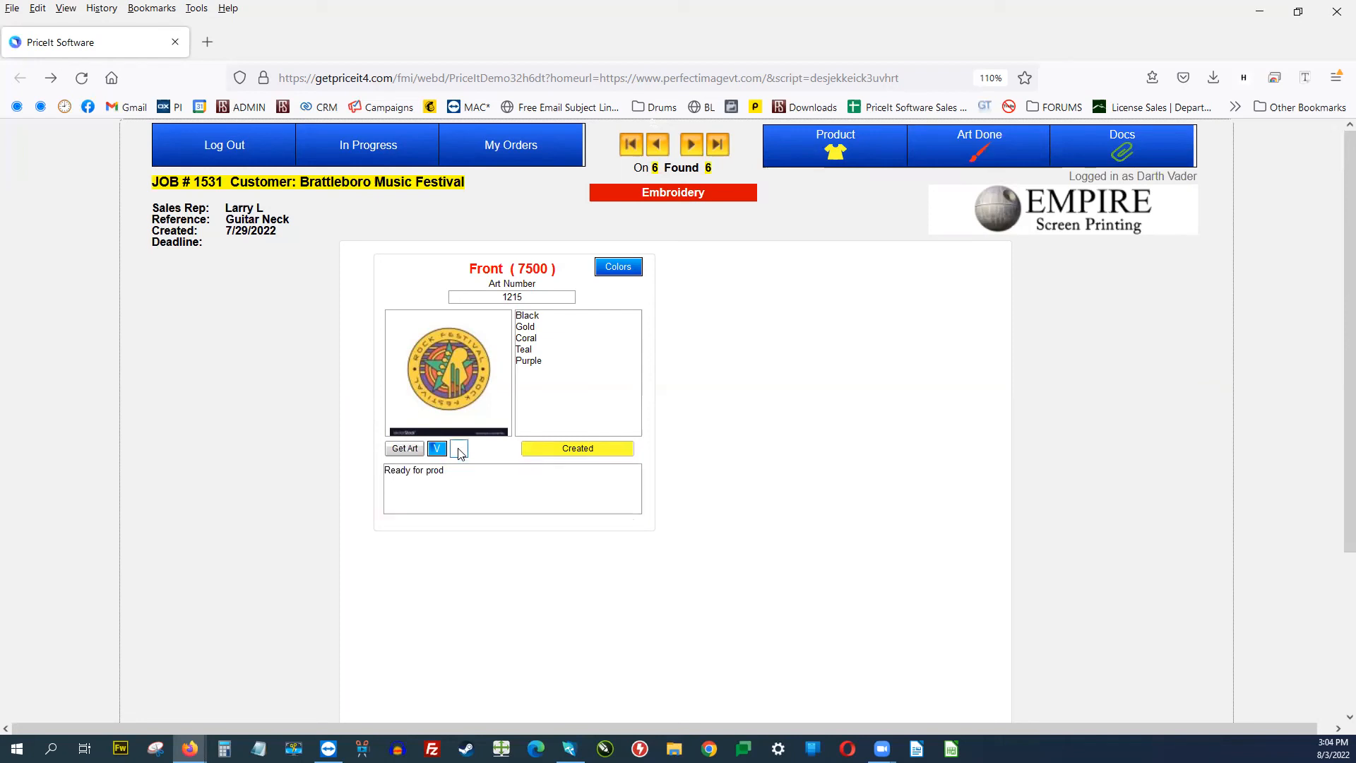
{"action": "right_click", "coordinate": [459, 452]}
{"action": "left_click", "coordinate": [502, 460]}
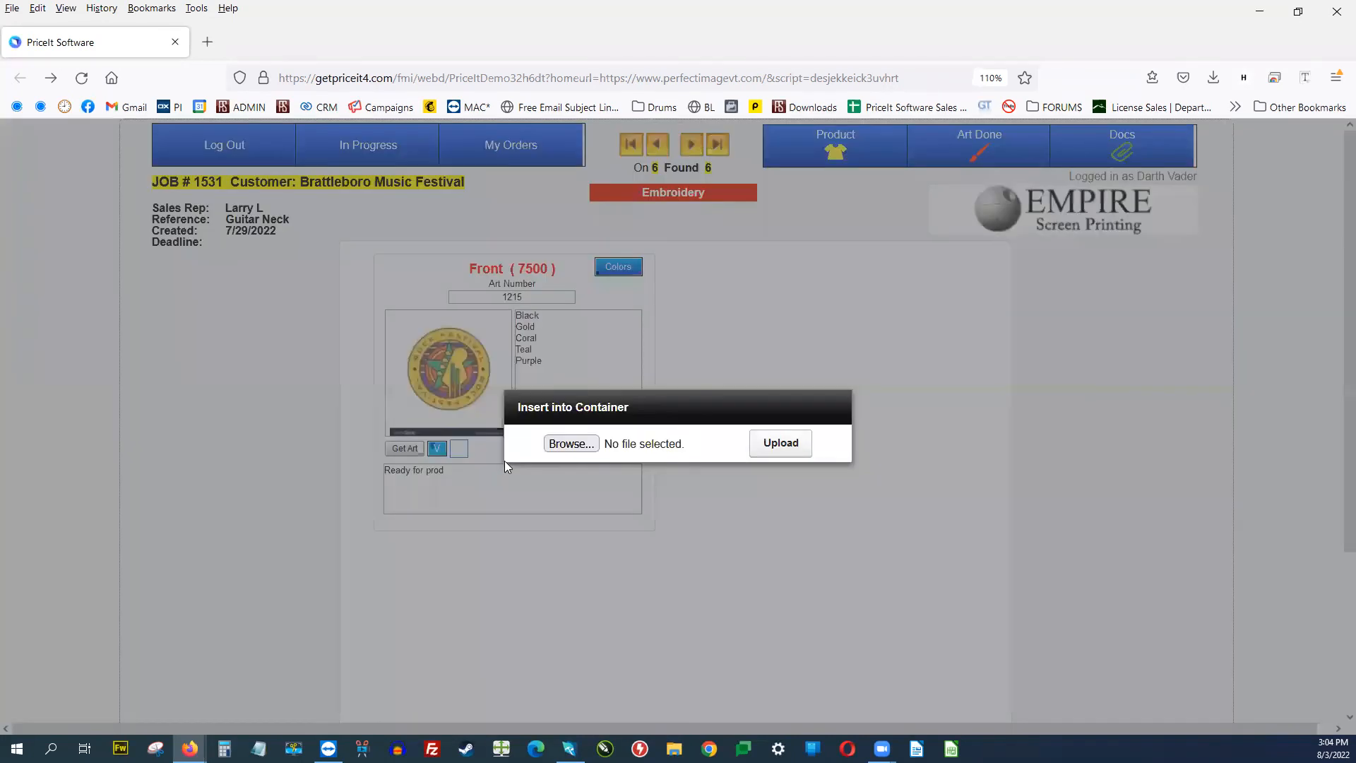
{"action": "left_click", "coordinate": [585, 450]}
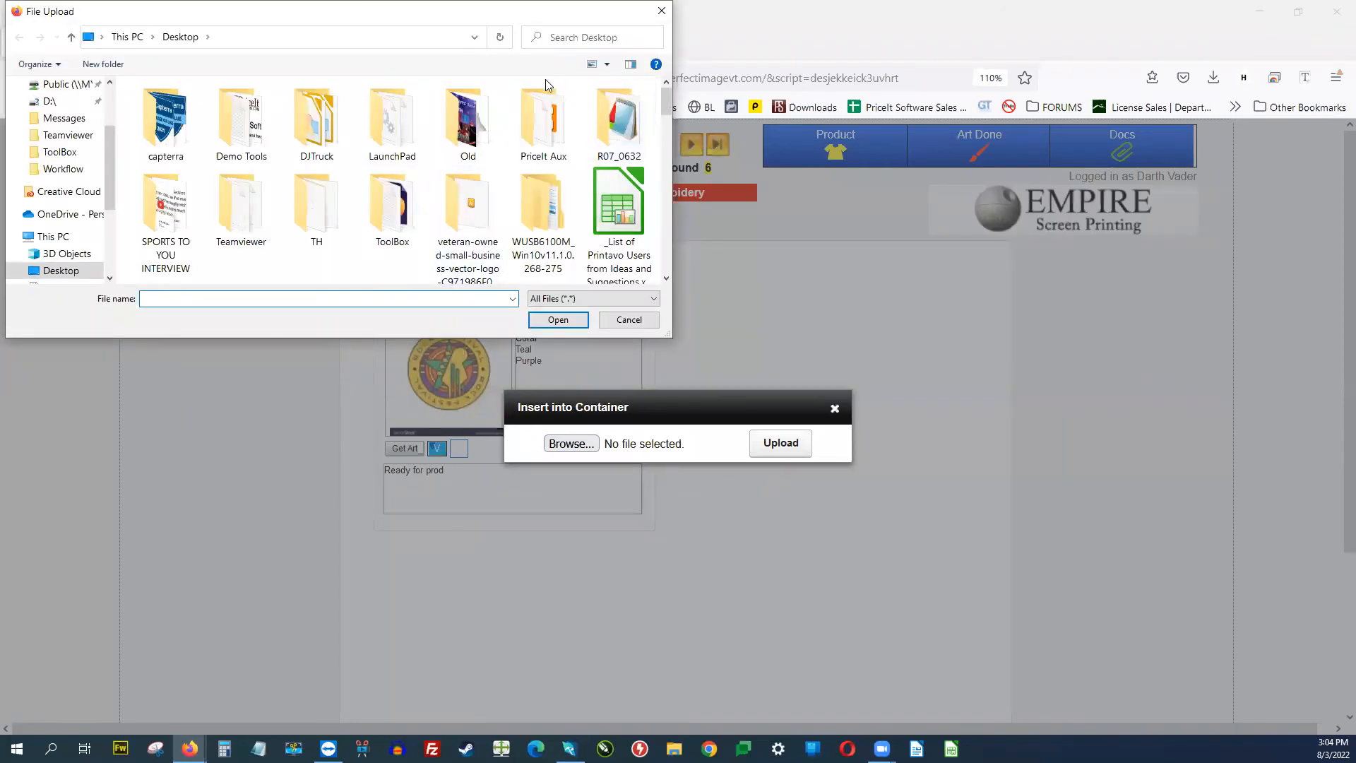
{"action": "left_click", "coordinate": [653, 14]}
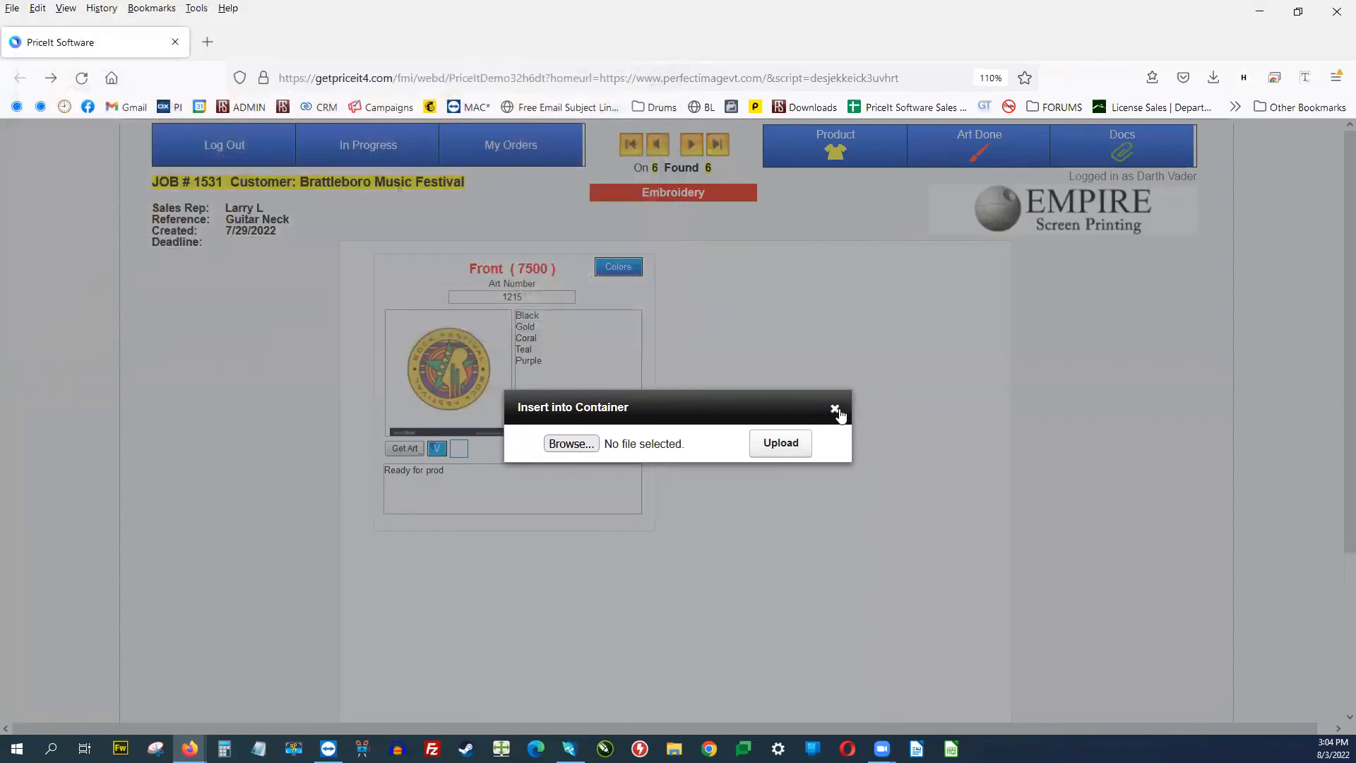
{"action": "left_click", "coordinate": [835, 410]}
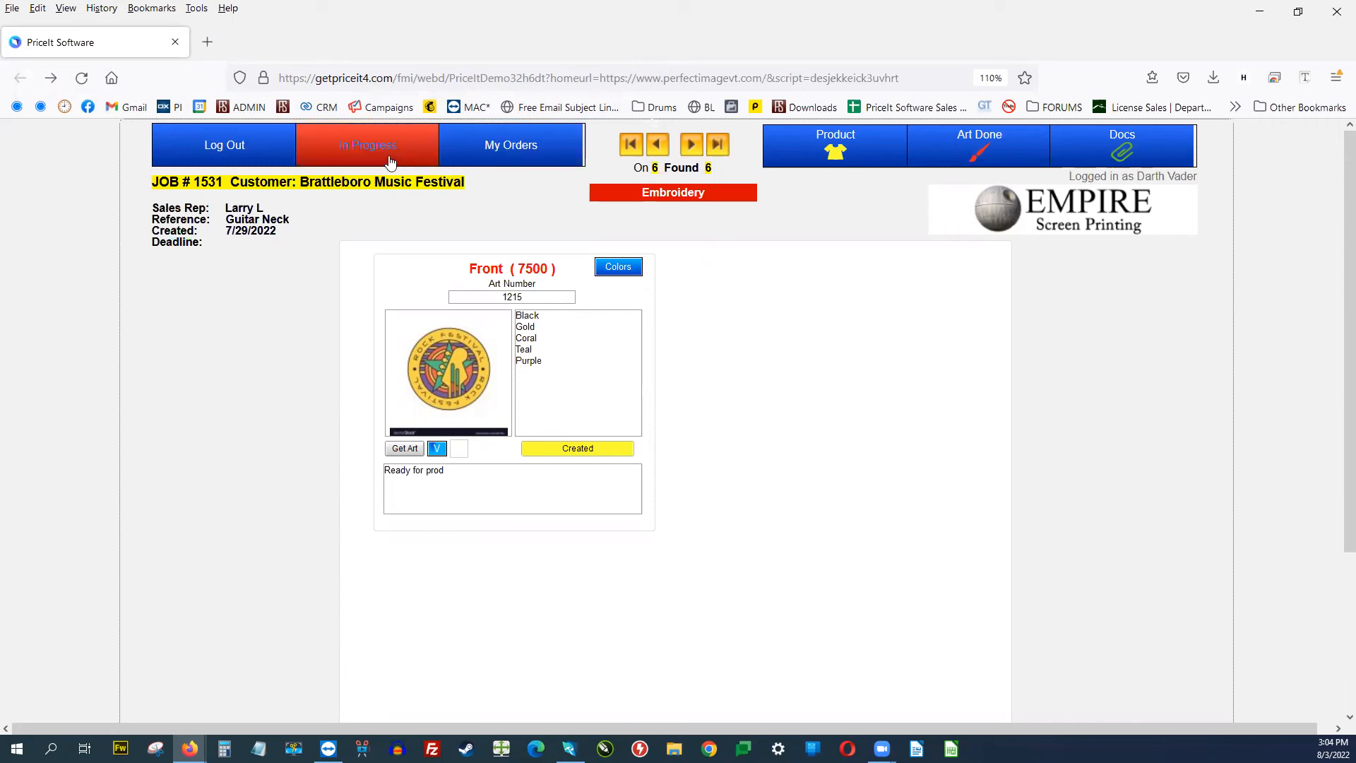
Step: Browse from job 1531 to the previous job and back, and open its ordered and received product details
{"action": "left_click", "coordinate": [360, 157]}
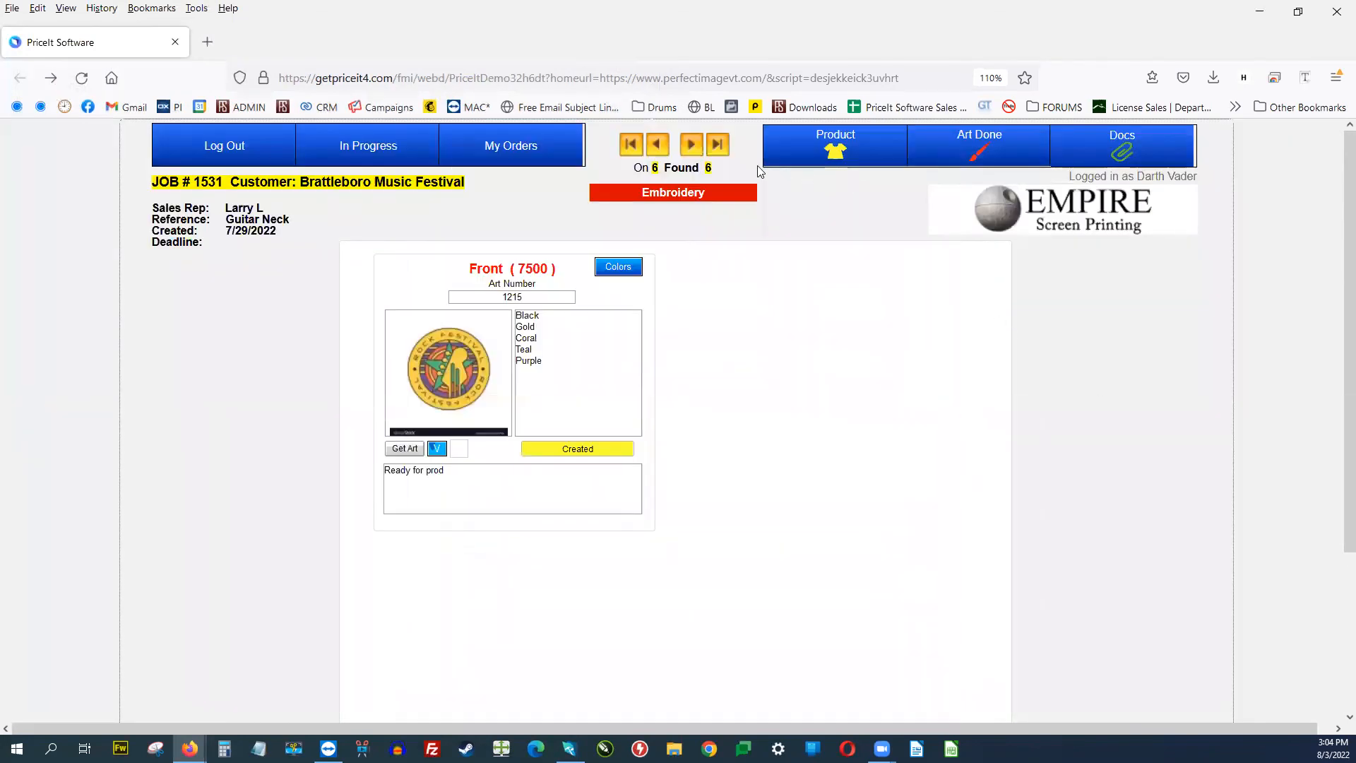
{"action": "left_click", "coordinate": [657, 146]}
{"action": "left_click", "coordinate": [691, 145]}
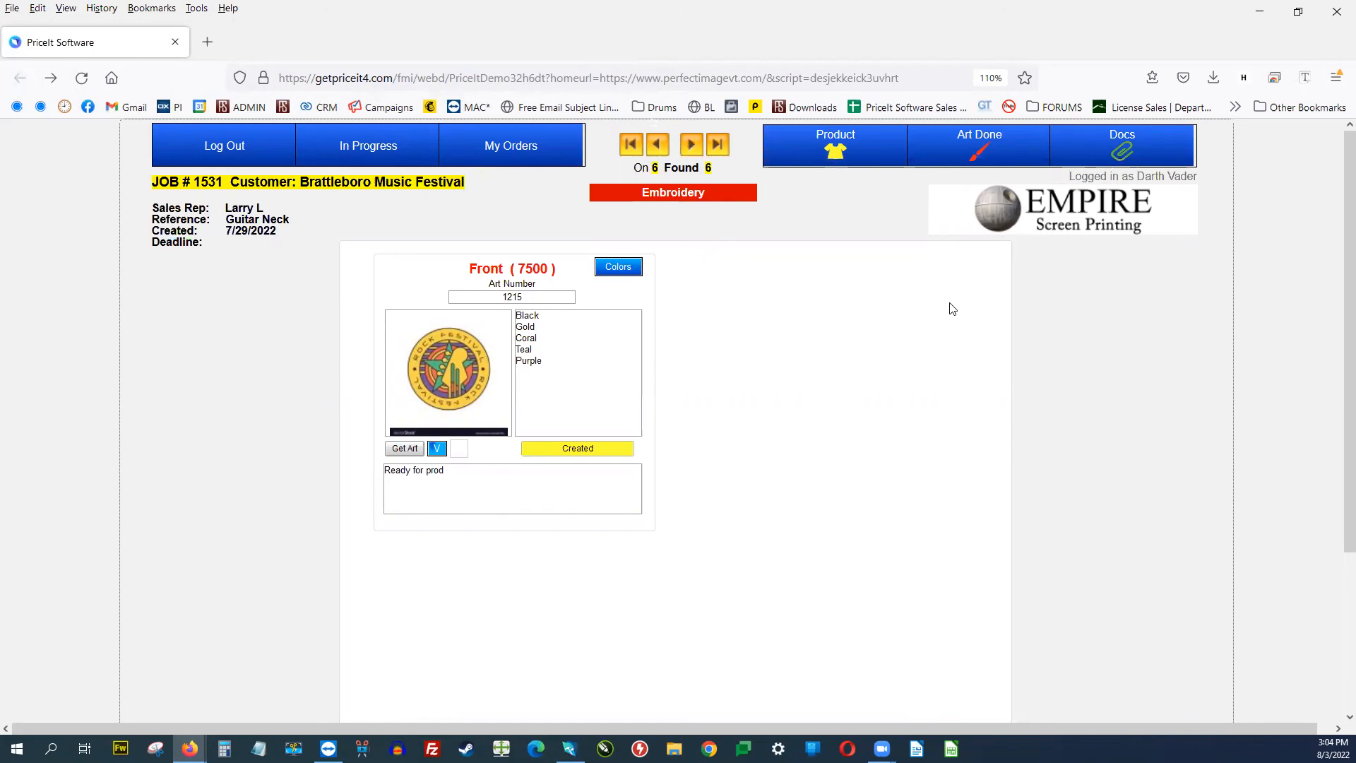
{"action": "left_click", "coordinate": [840, 150]}
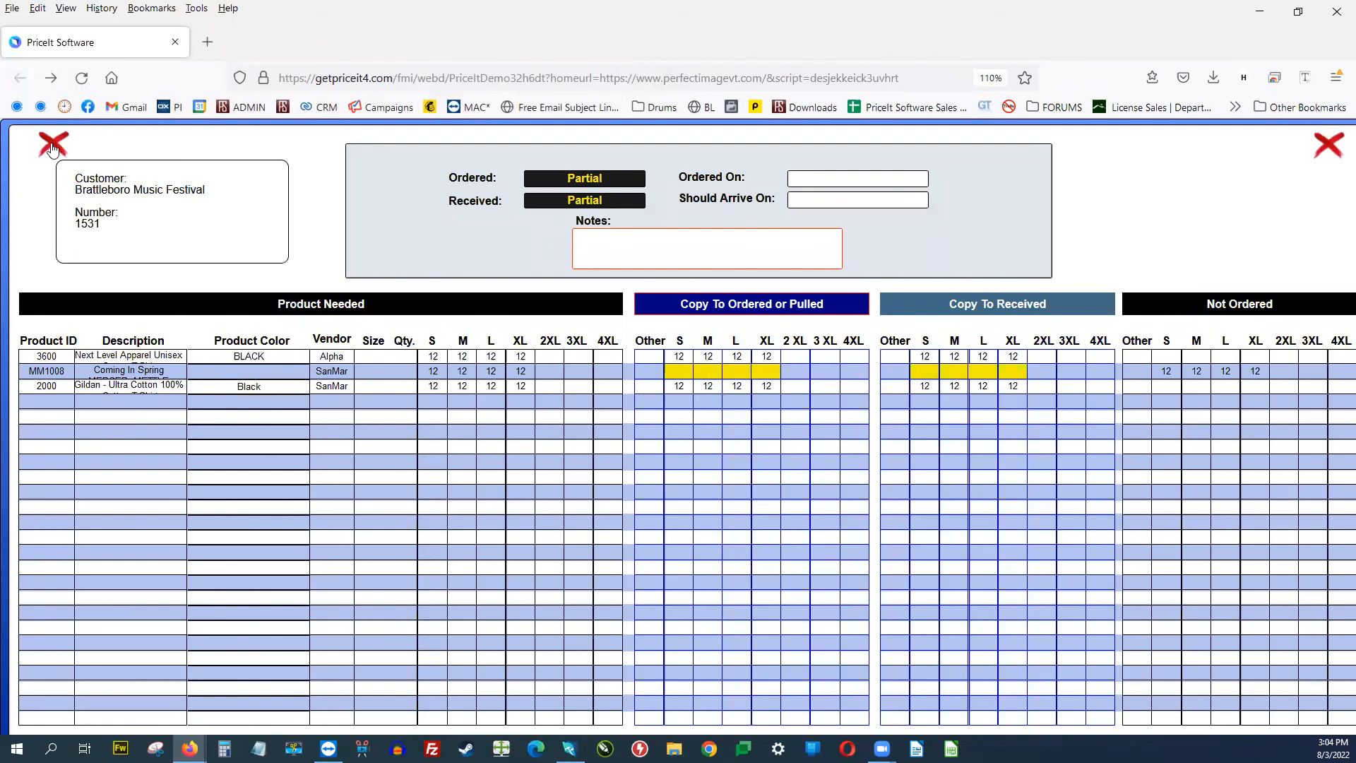
Step: Leave the product details, set the artwork of job 1531 as Done, and go to the previous job
{"action": "left_click", "coordinate": [51, 145]}
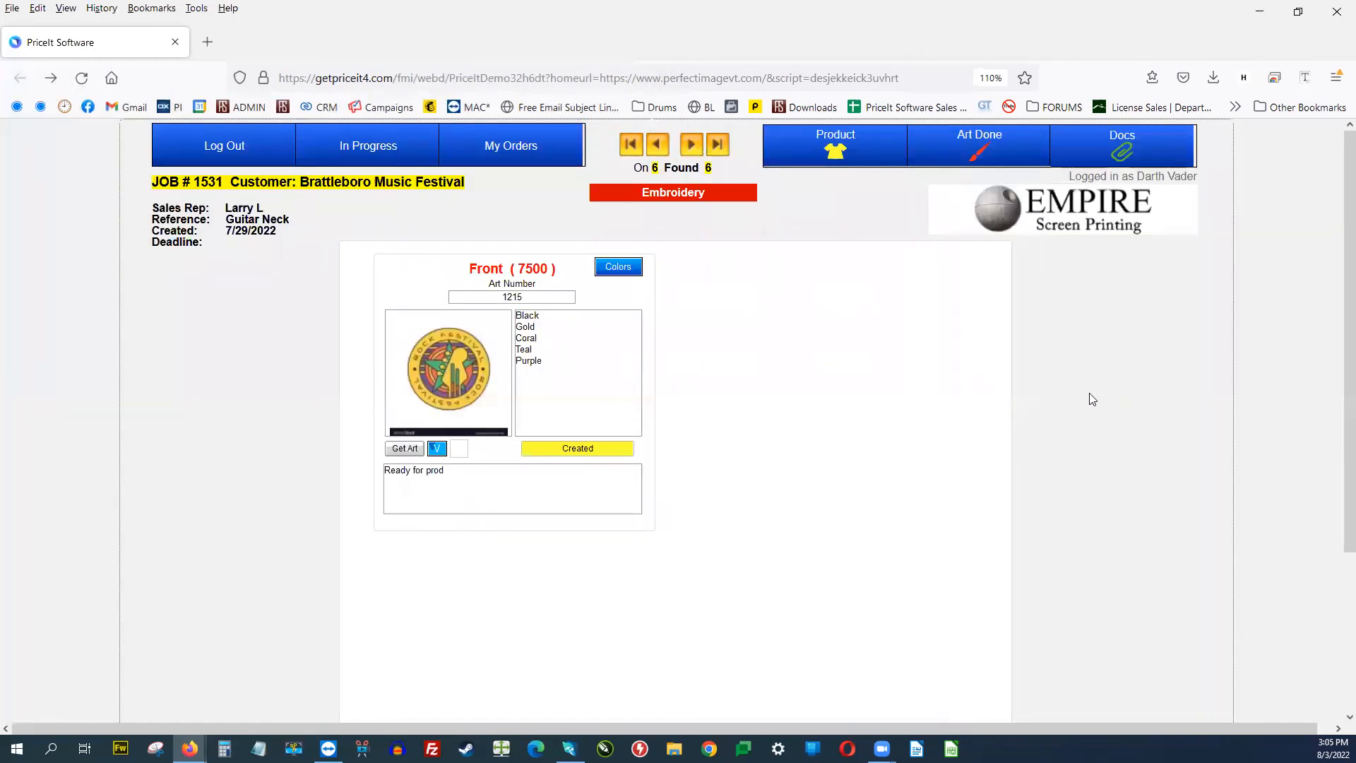
{"action": "left_click", "coordinate": [989, 154]}
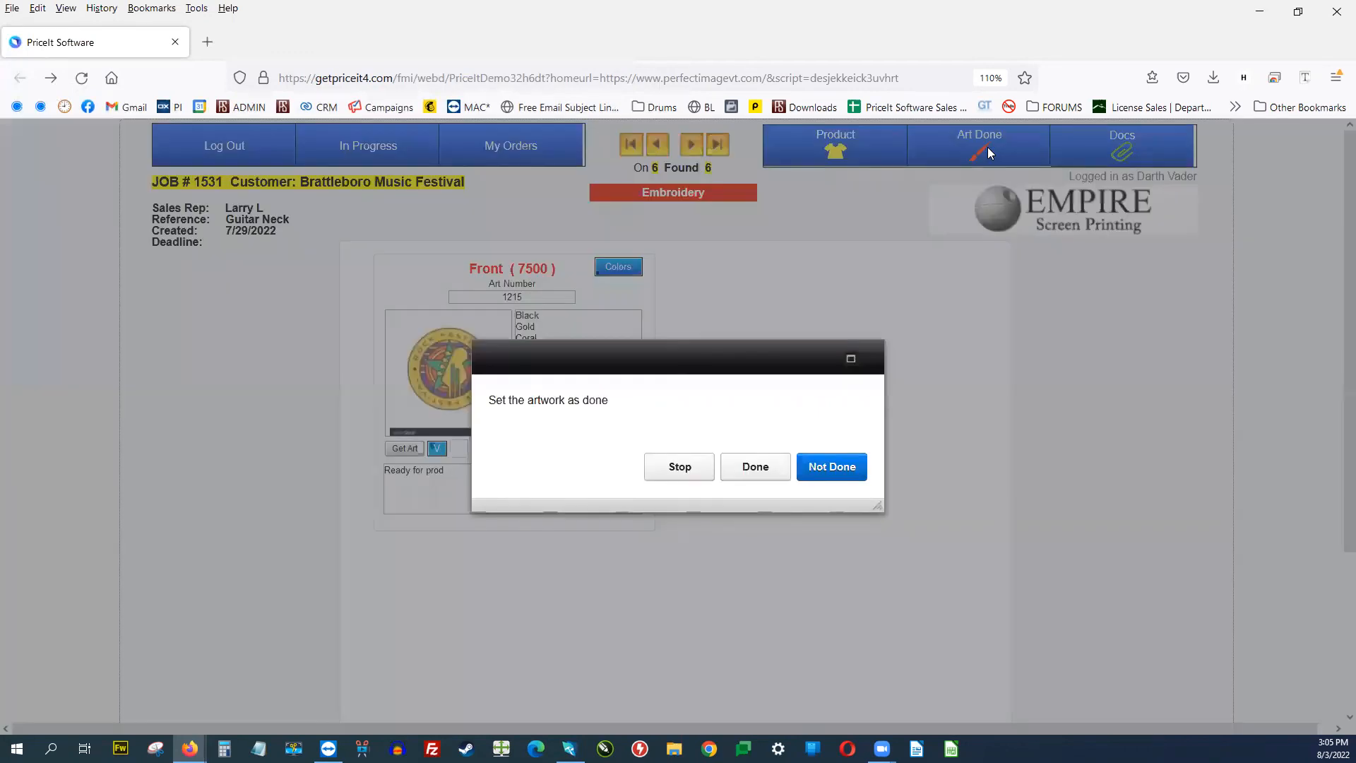
{"action": "left_click", "coordinate": [765, 468]}
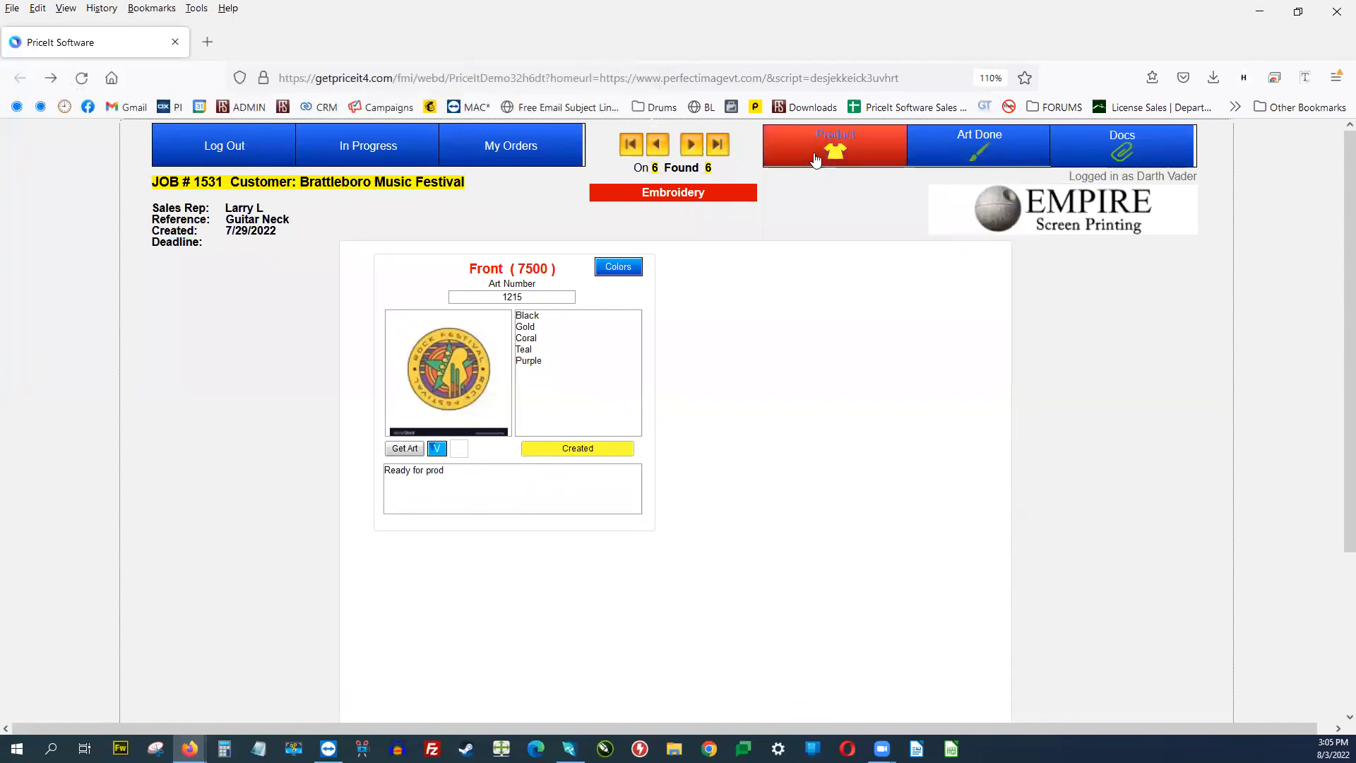
{"action": "left_click", "coordinate": [657, 145]}
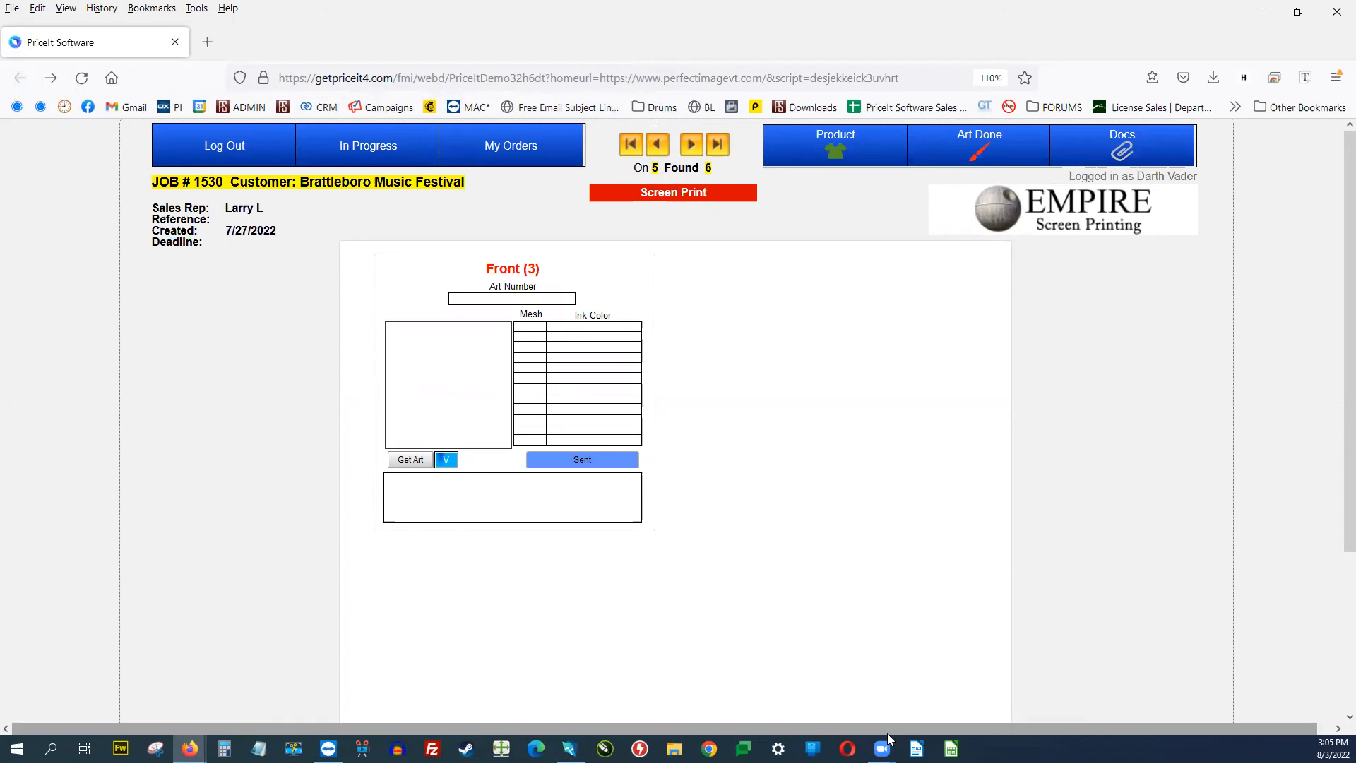
{"action": "mouse_move", "coordinate": [881, 748]}
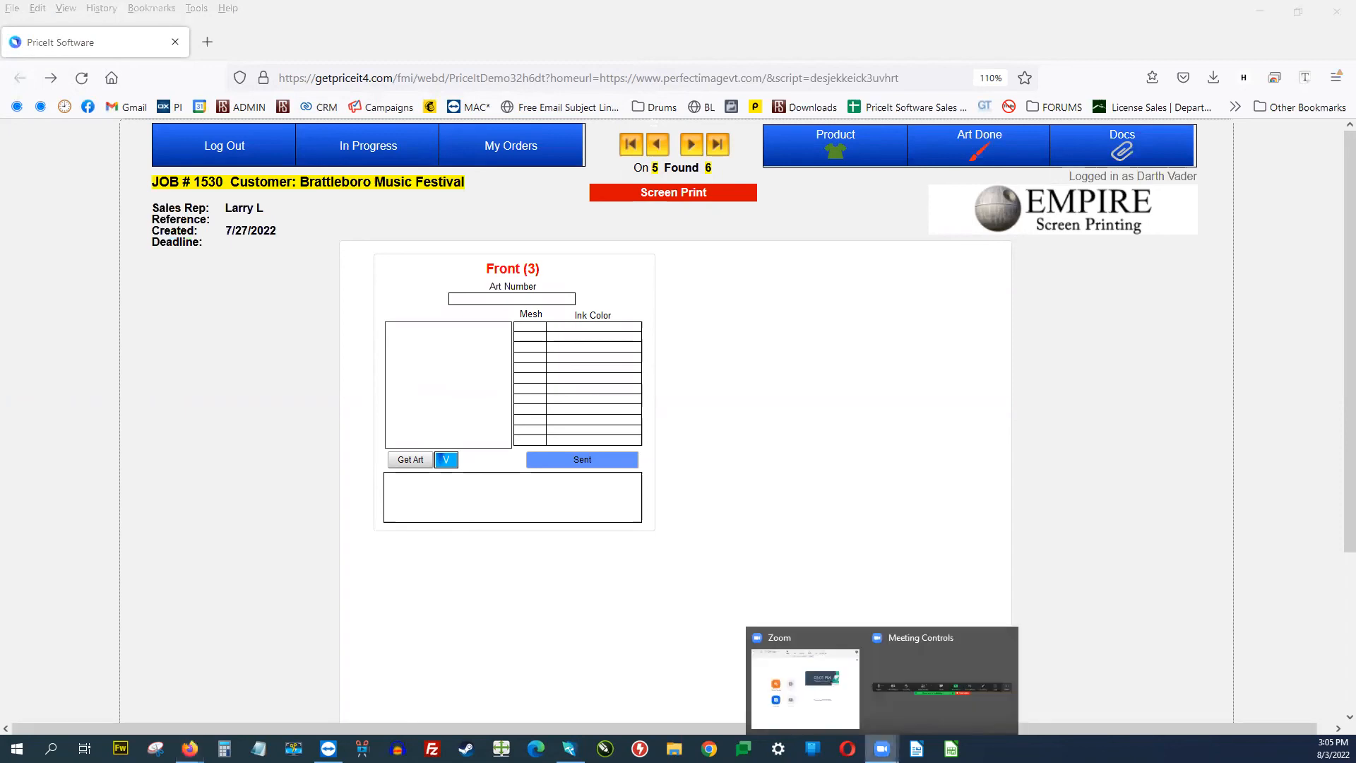
{"action": "left_click", "coordinate": [941, 668]}
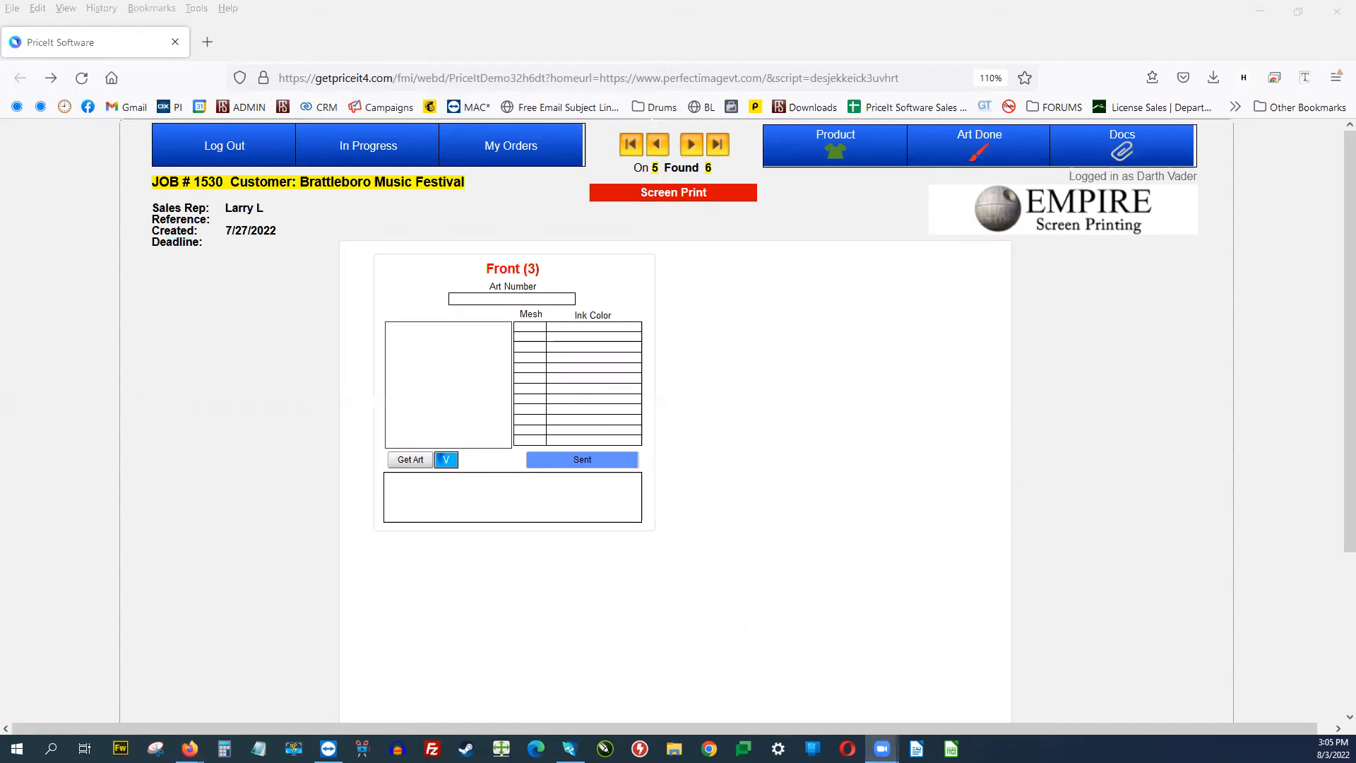